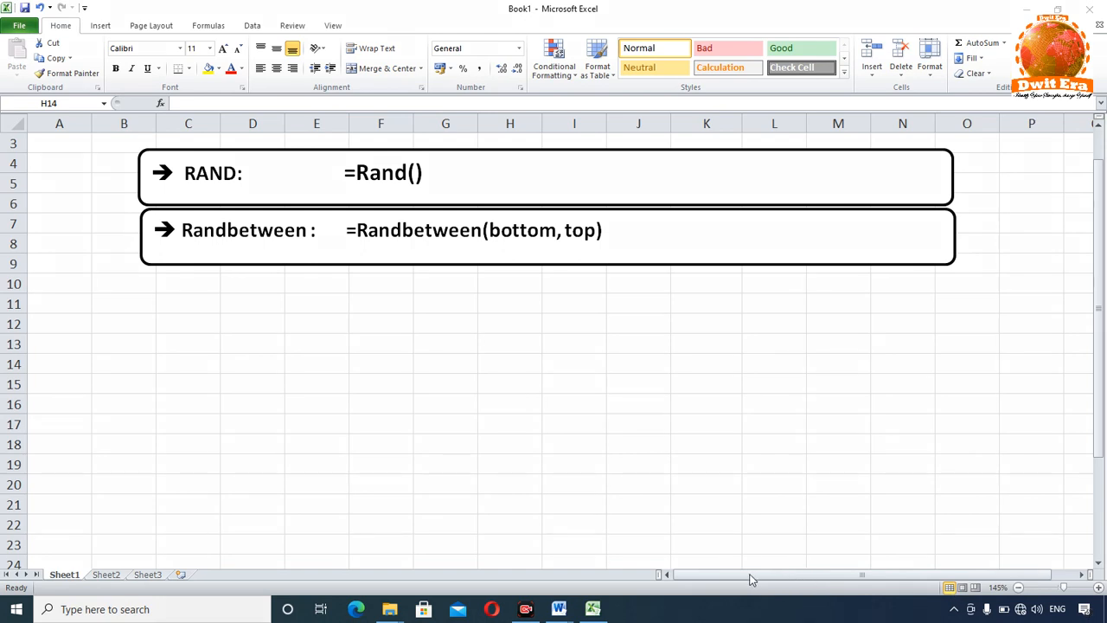
pyautogui.moveTo(143, 143); pyautogui.dragTo(464, 199)
pyautogui.moveTo(143, 208)
pyautogui.mouseDown()
pyautogui.moveTo(294, 254)
pyautogui.moveTo(638, 248)
pyautogui.moveTo(631, 257)
pyautogui.mouseUp()
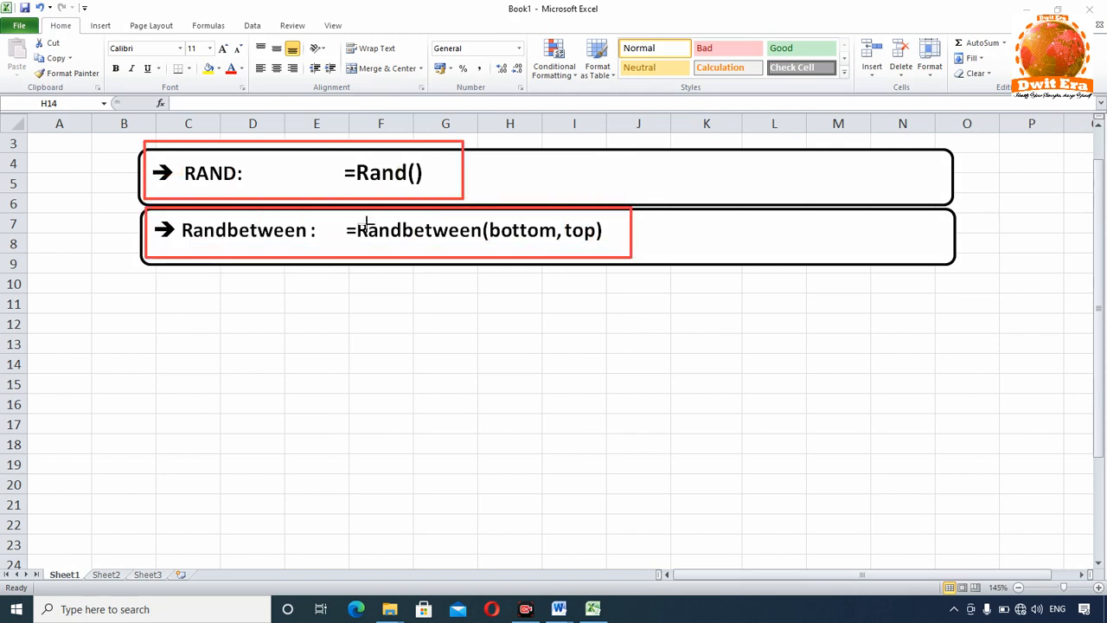
pyautogui.click(684, 582)
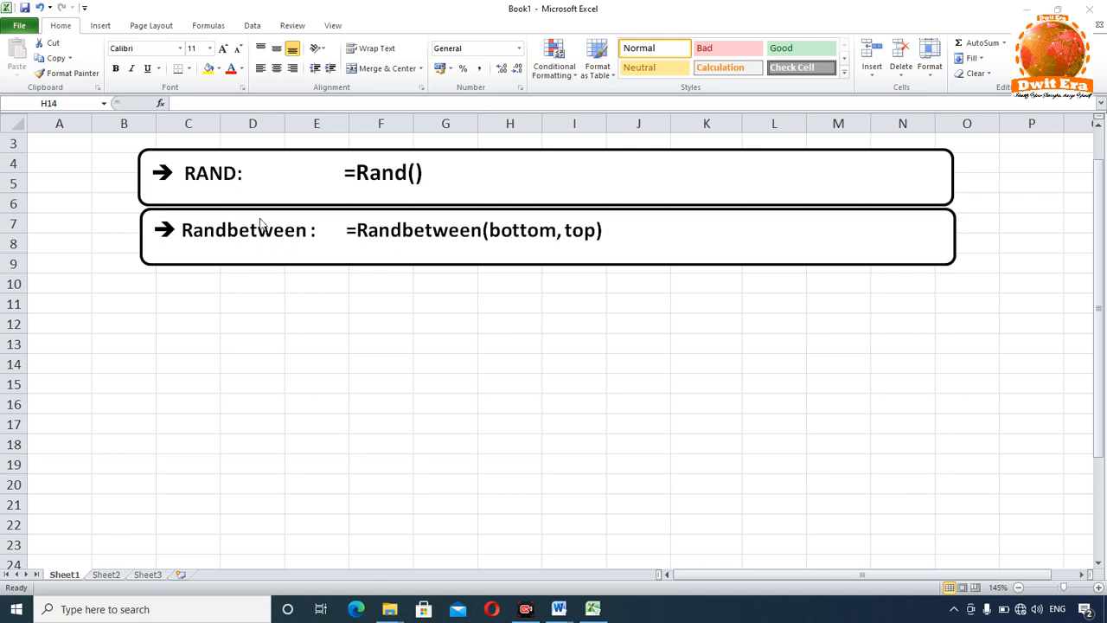
# Enter the formula =RAND() in cell E11
pyautogui.click(317, 314)
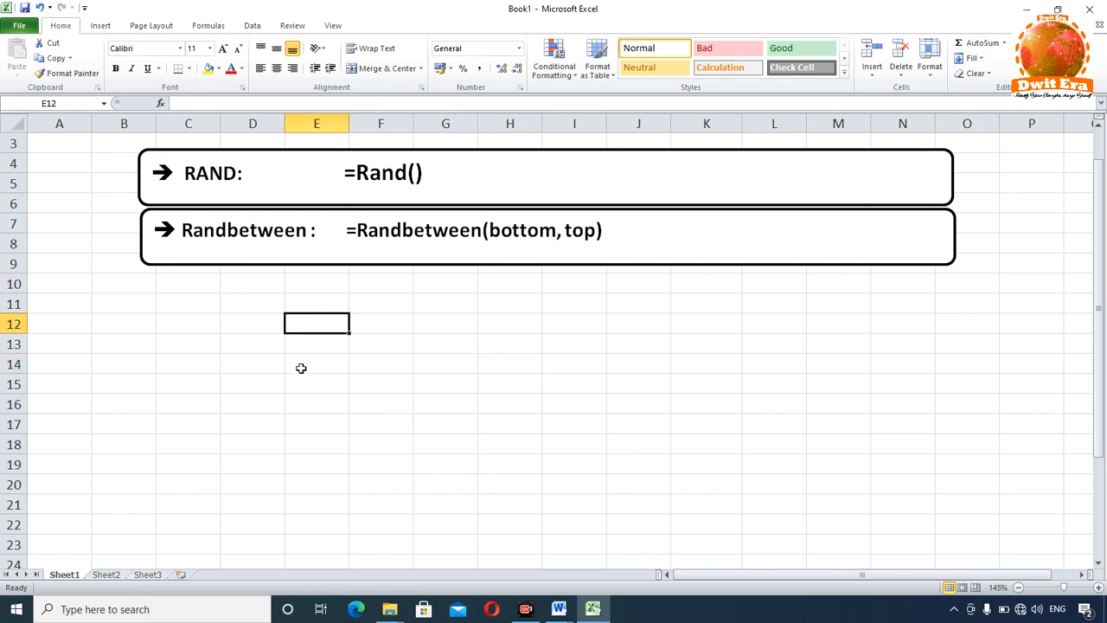
pyautogui.click(319, 306)
pyautogui.write('=')
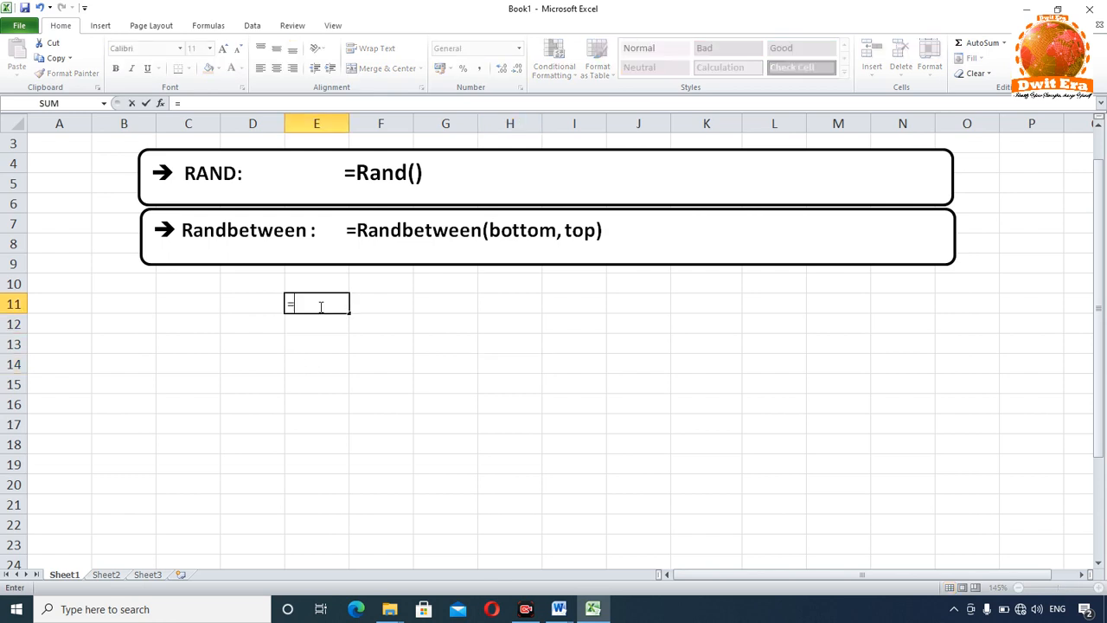
pyautogui.write('rand')
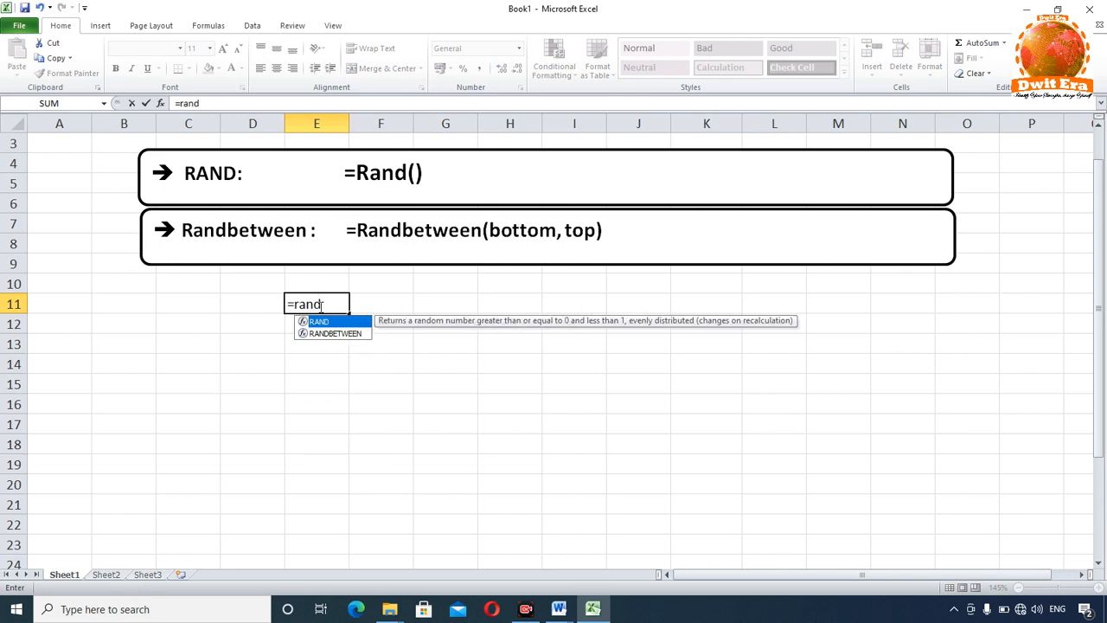
pyautogui.press('Tab')
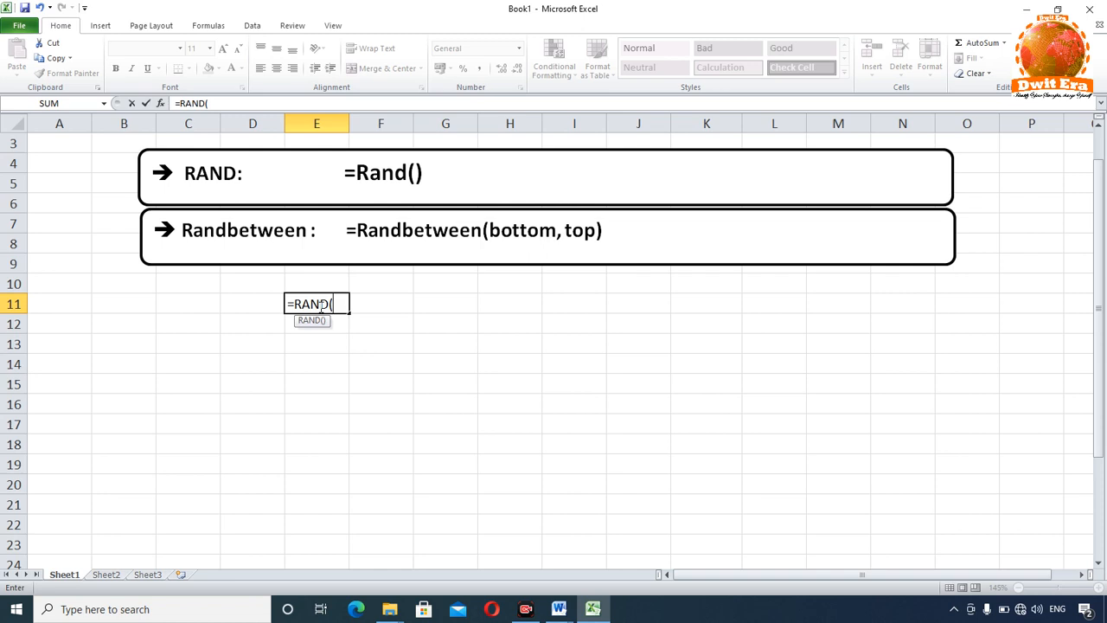
pyautogui.write(')')
pyautogui.press('Return')
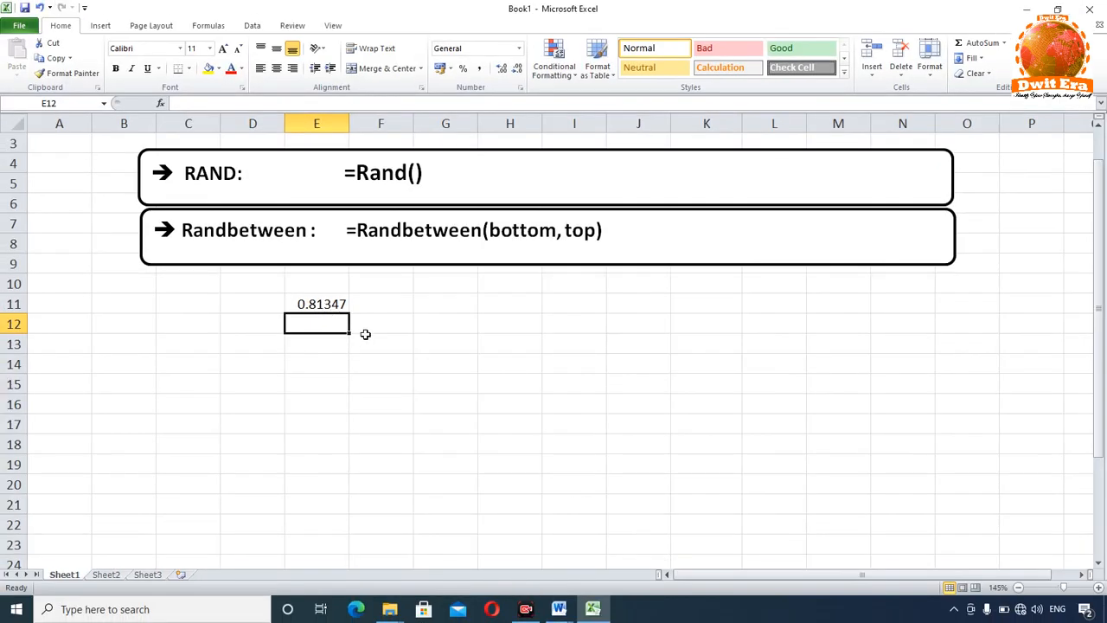
# Fill the RAND formula from E11 down to E21
pyautogui.click(408, 358)
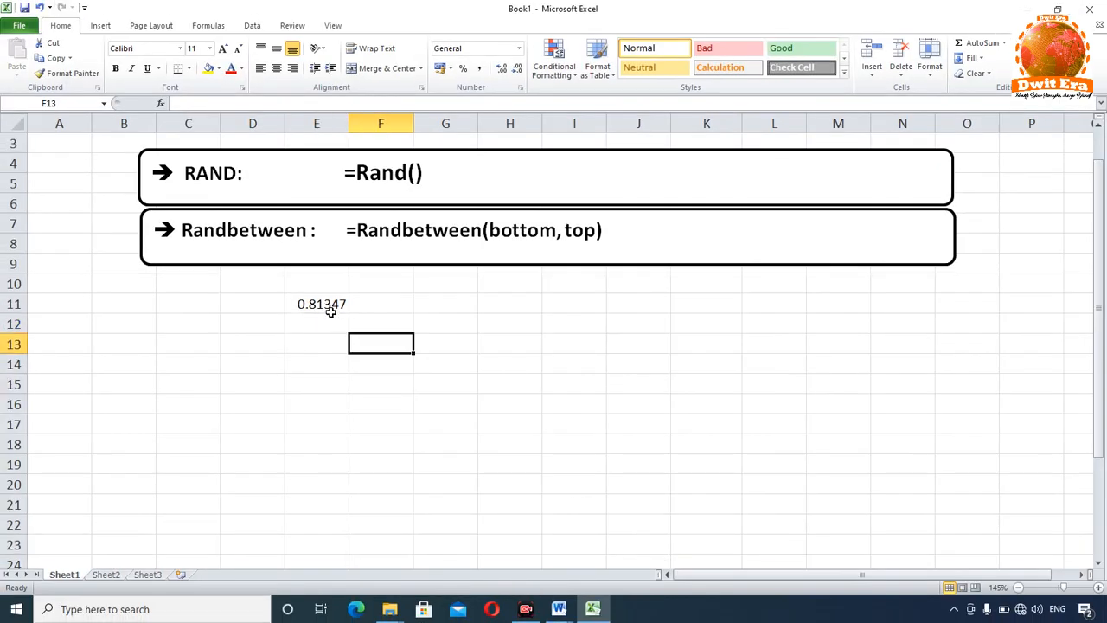
pyautogui.click(333, 314)
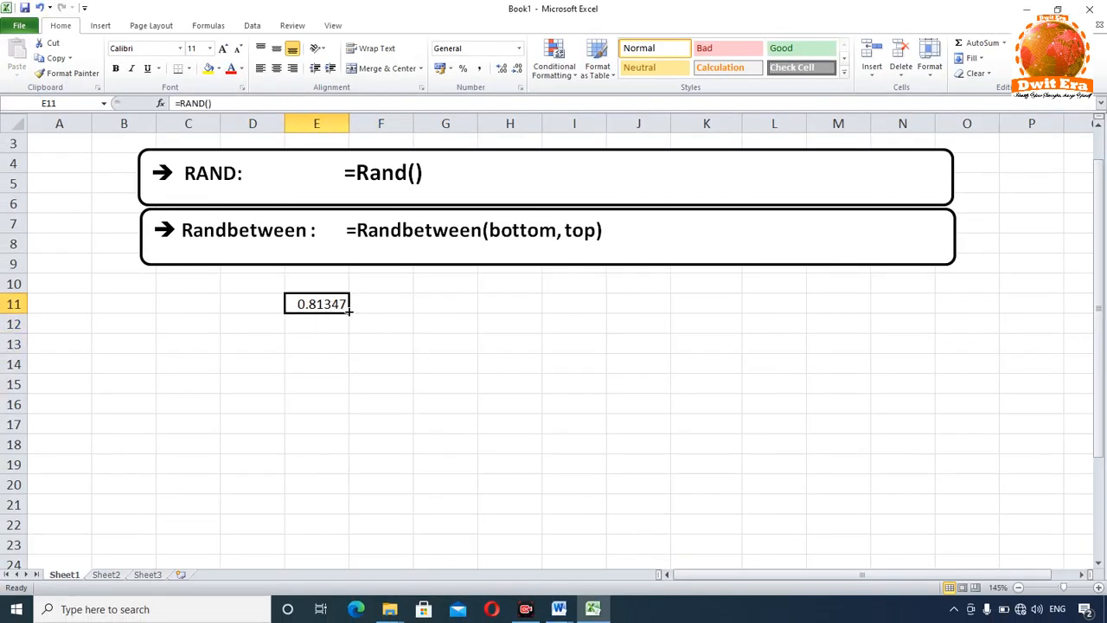
pyautogui.moveTo(351, 311); pyautogui.dragTo(351, 524)
pyautogui.click(472, 378)
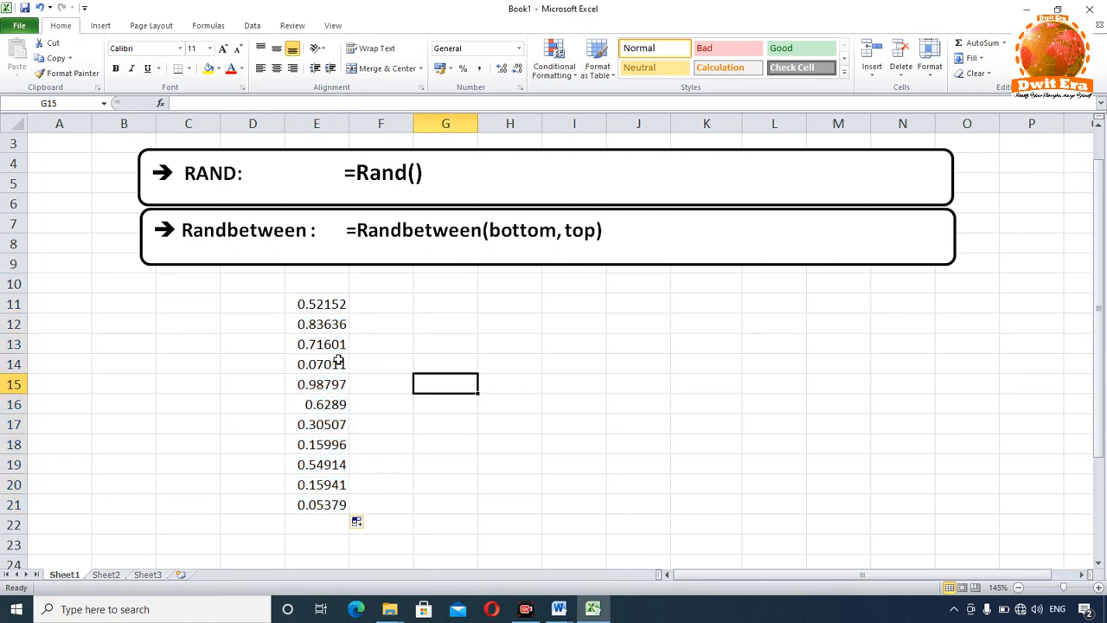
# Undo the fill of the RAND column and delete the remaining formula in E11
pyautogui.click(383, 322)
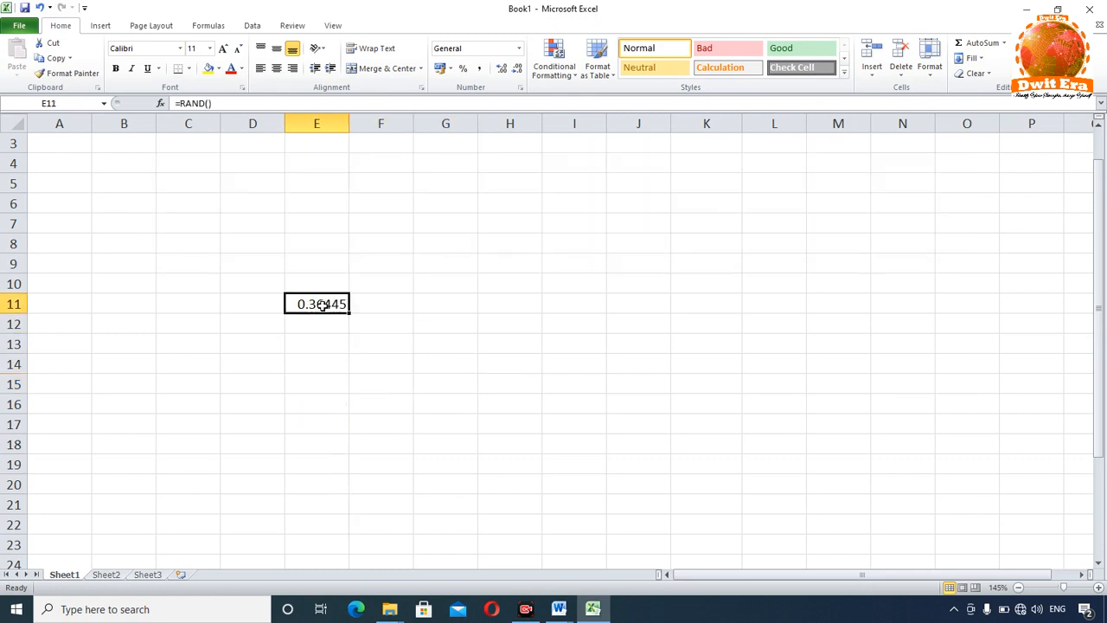
pyautogui.press('Delete')
pyautogui.click(385, 381)
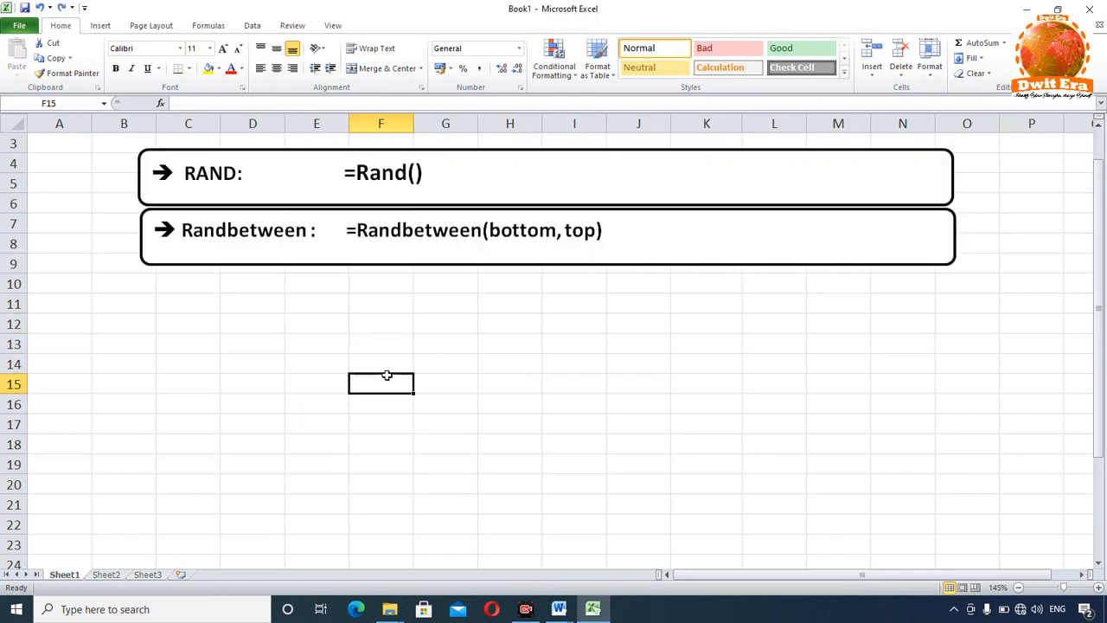
# Enter =RAND() into every cell of the range E11:M22 in a single entry
pyautogui.moveTo(324, 305); pyautogui.dragTo(828, 522)
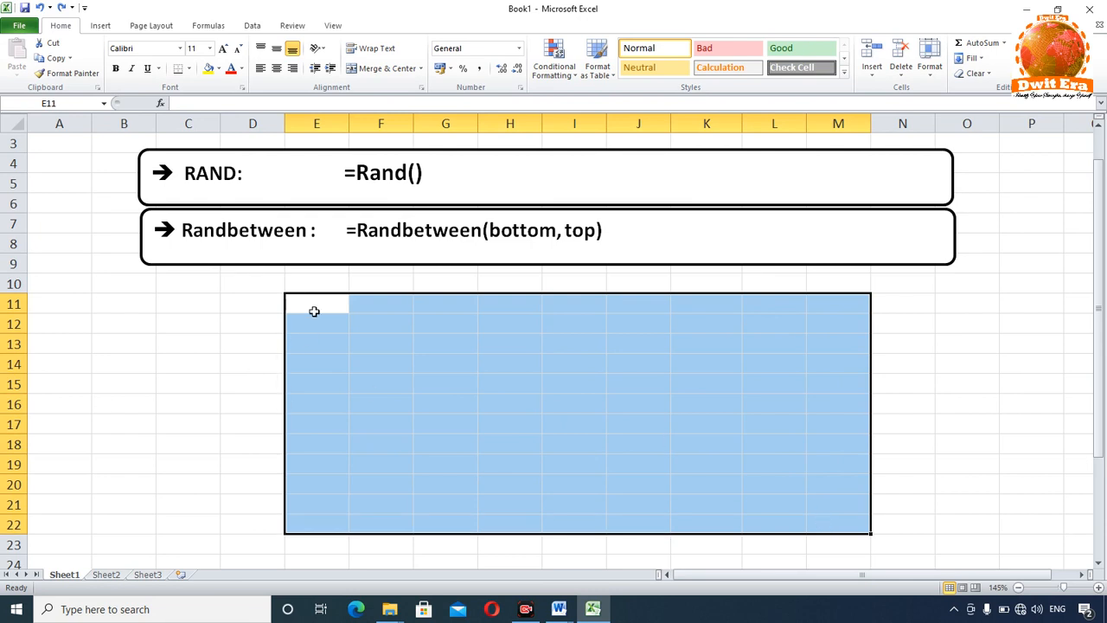
pyautogui.write('=r')
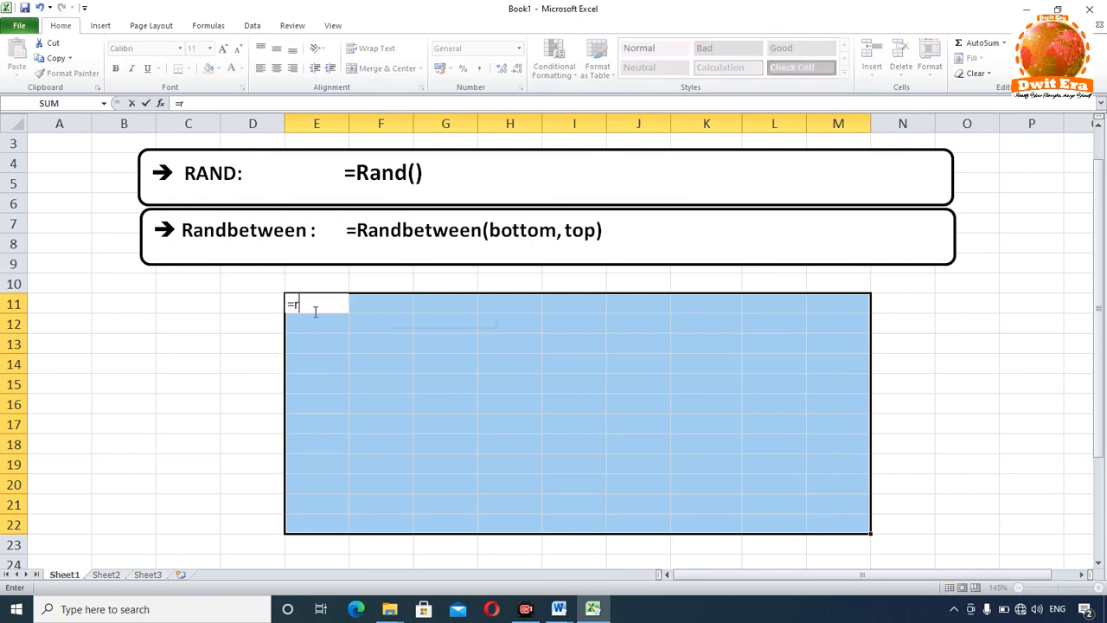
pyautogui.write('and()')
pyautogui.hotkey('ctrl', 'Return')
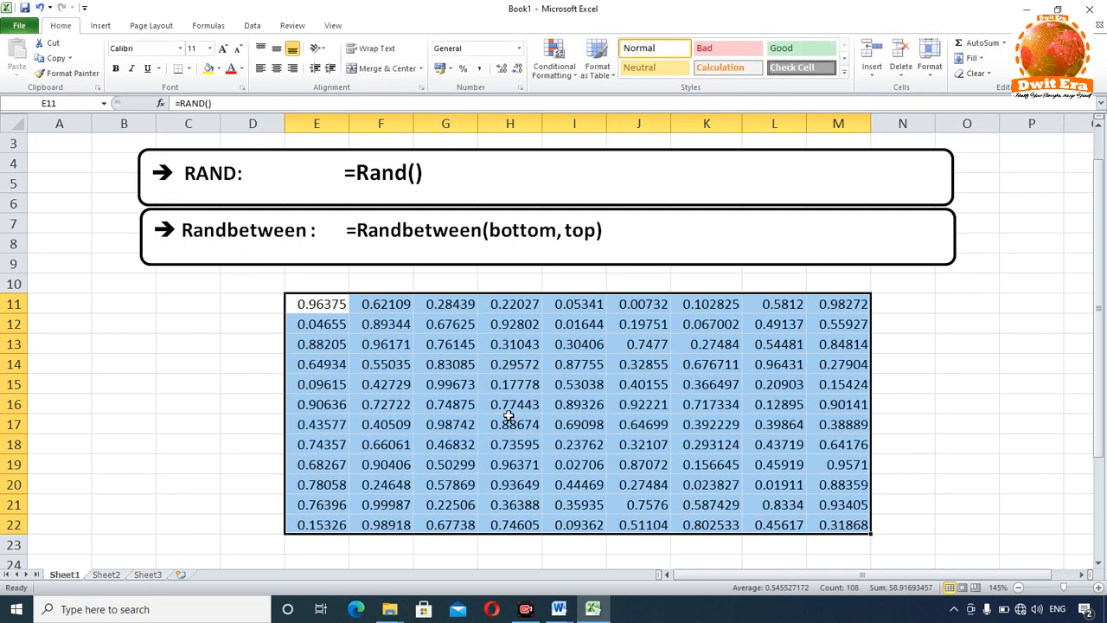
pyautogui.click(584, 383)
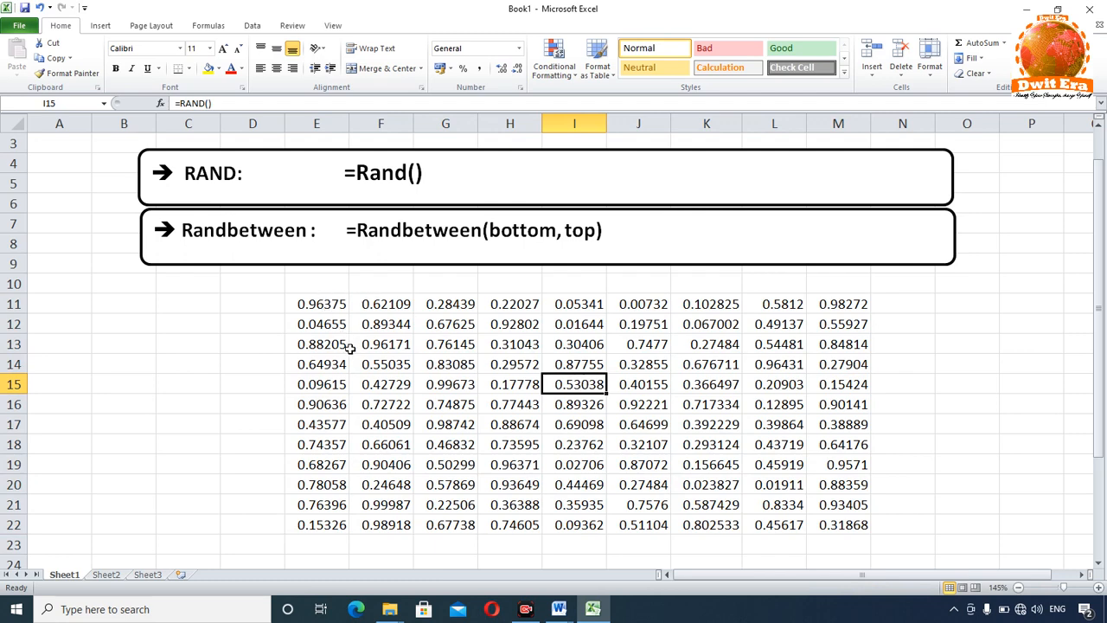
# Clear the RAND formulas from the whole range E11:M22
pyautogui.moveTo(313, 304); pyautogui.dragTo(814, 519)
pyautogui.click(755, 381)
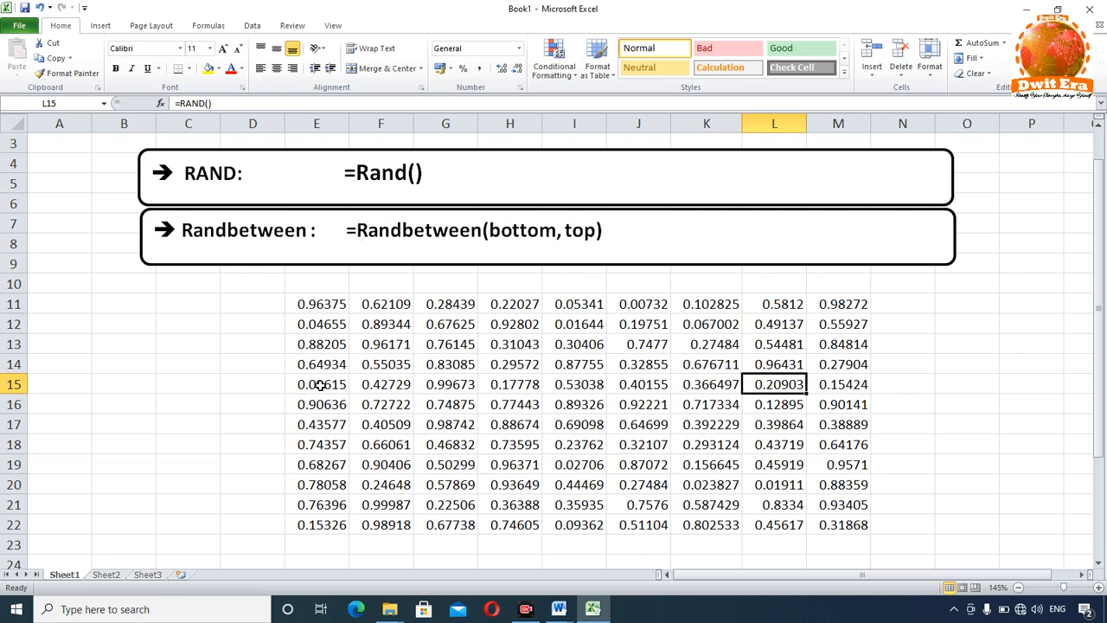
pyautogui.moveTo(313, 304); pyautogui.dragTo(853, 516)
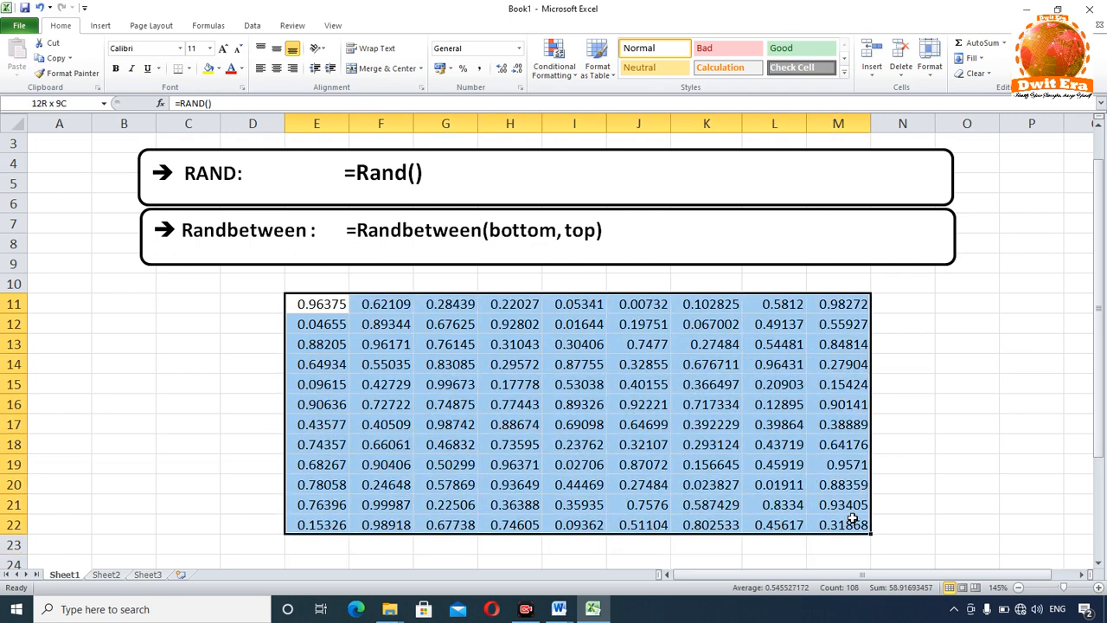
pyautogui.press('Delete')
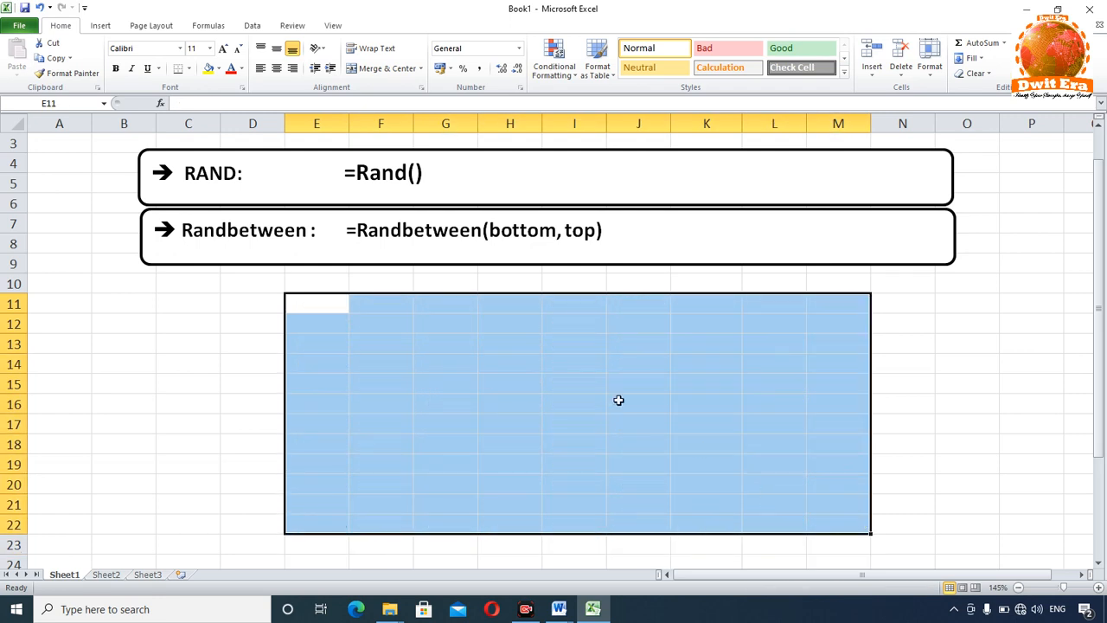
# Enter a RANDBETWEEN formula in cell E12 with a bottom value of 10 and a top value of 20
pyautogui.click(389, 343)
pyautogui.click(308, 331)
pyautogui.write('=')
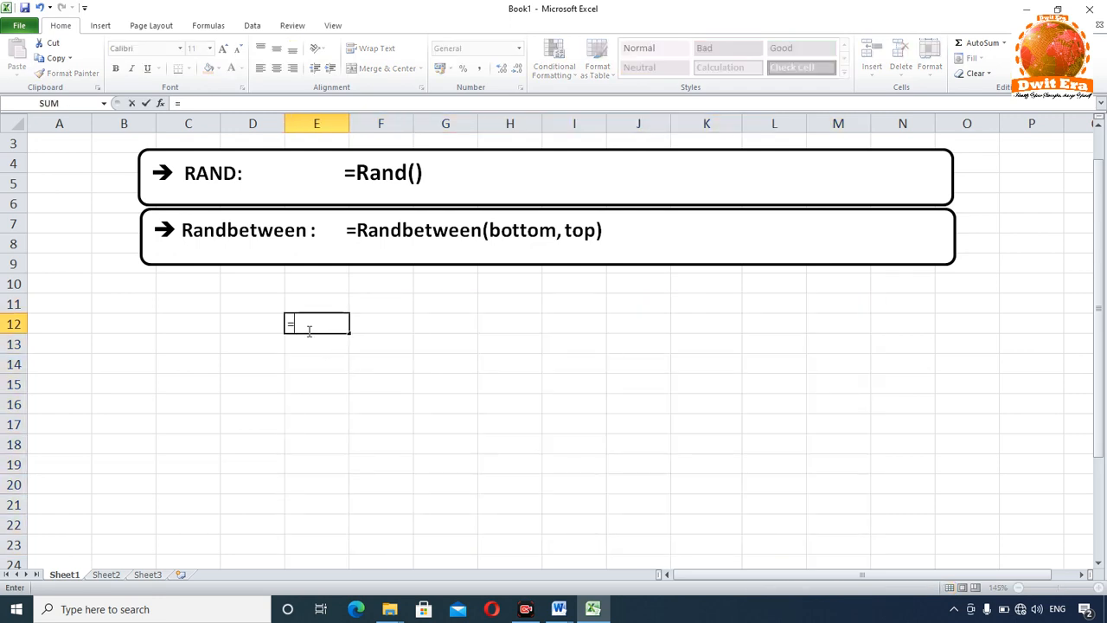
pyautogui.write('randb')
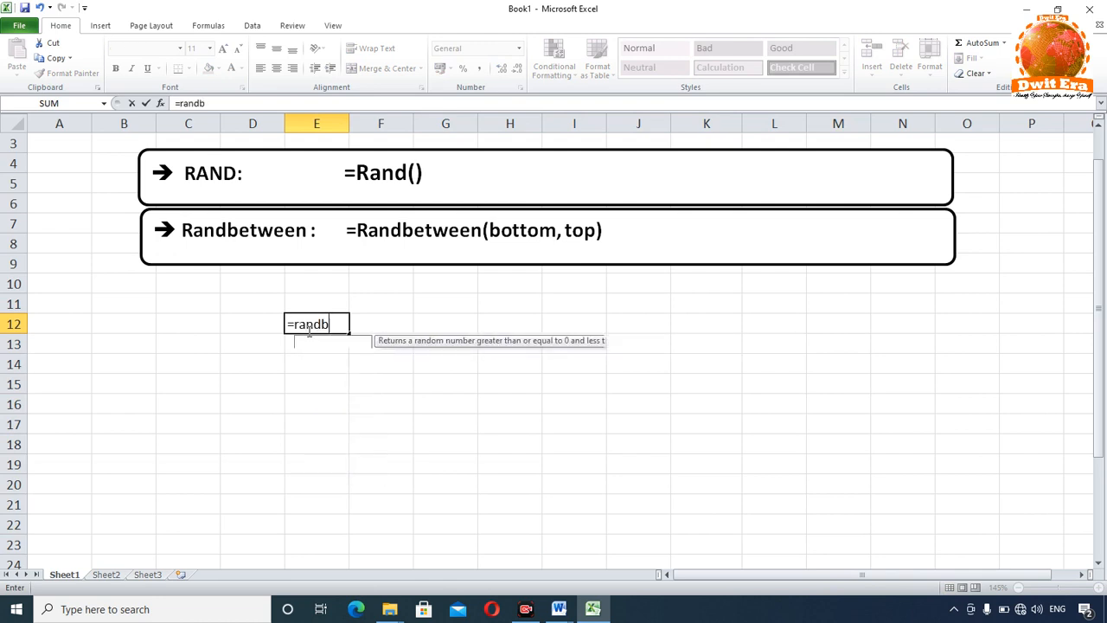
pyautogui.write('etwee')
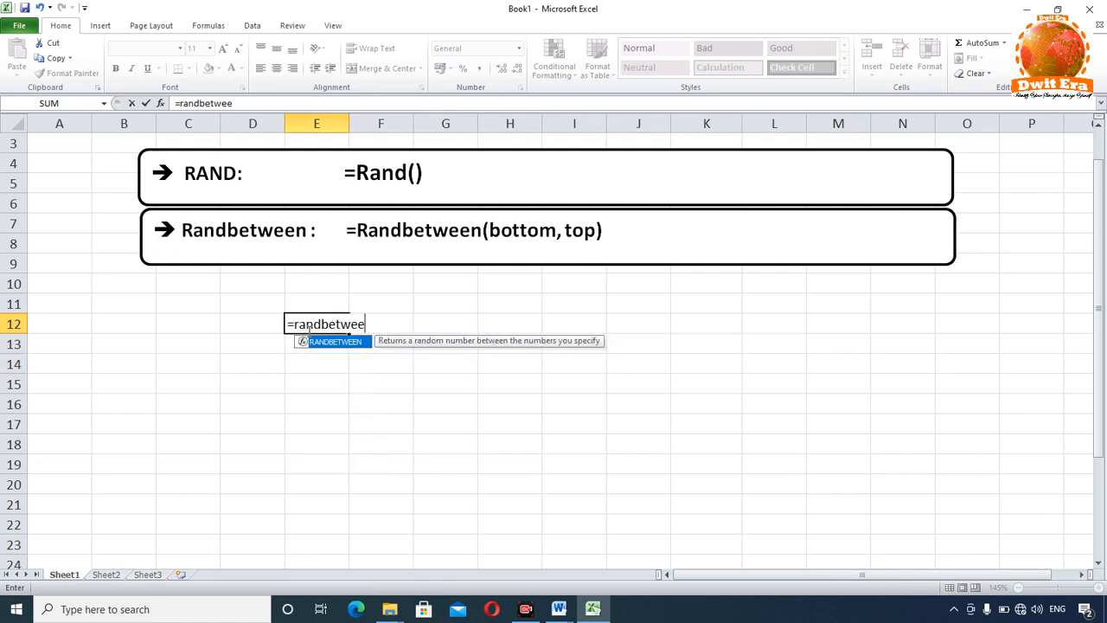
pyautogui.press('Tab')
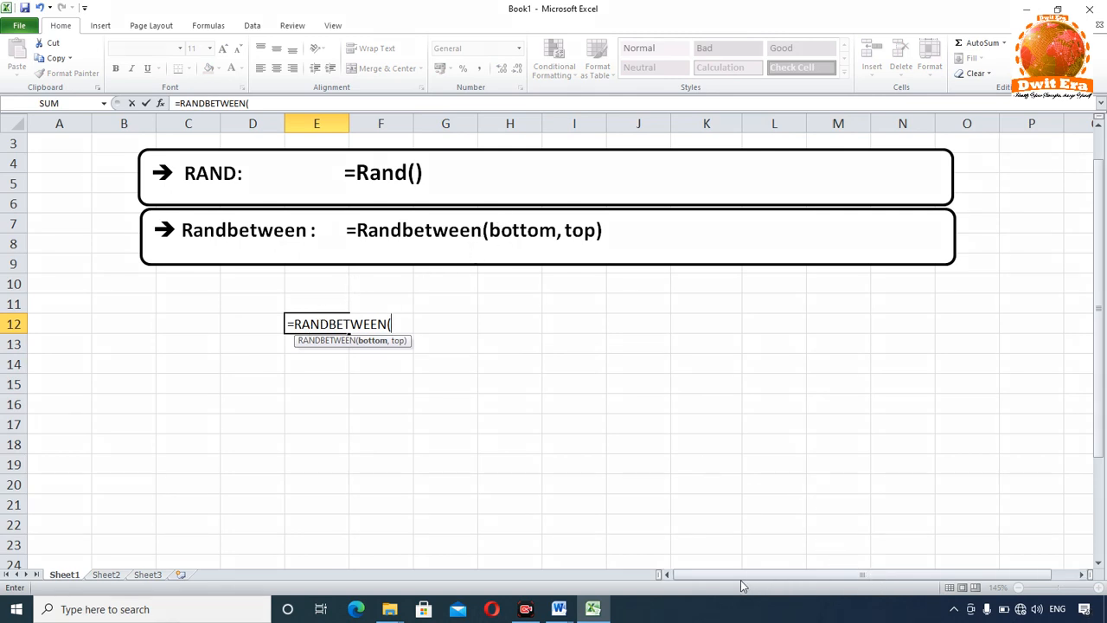
pyautogui.hotkey('ctrl', '2')
pyautogui.moveTo(455, 199)
pyautogui.mouseDown()
pyautogui.moveTo(537, 257)
pyautogui.moveTo(648, 263)
pyautogui.mouseUp()
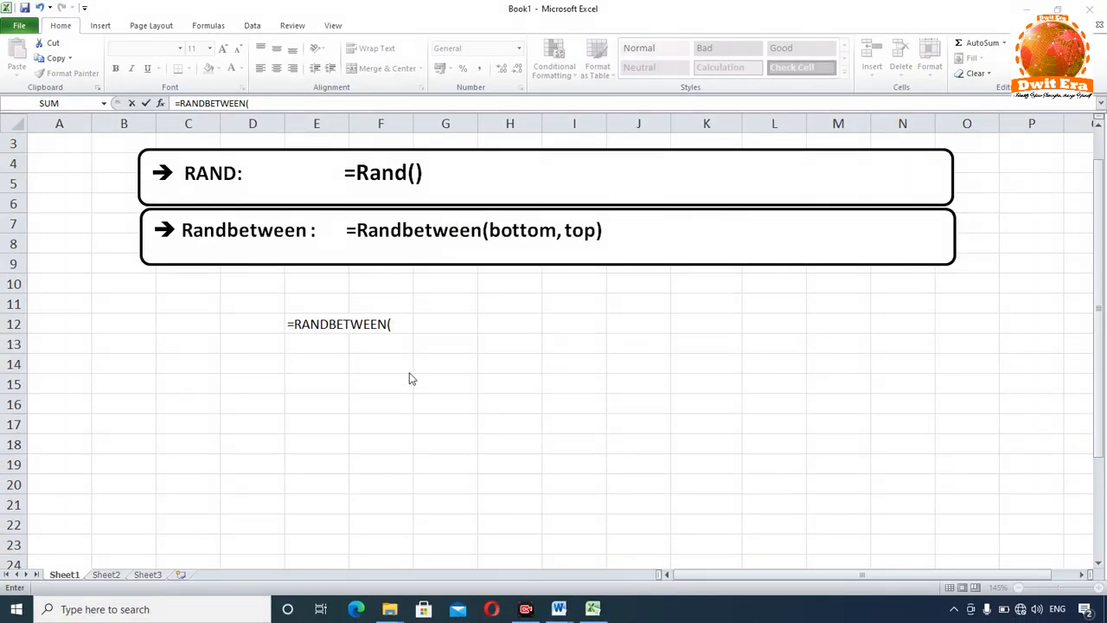
pyautogui.write('1')
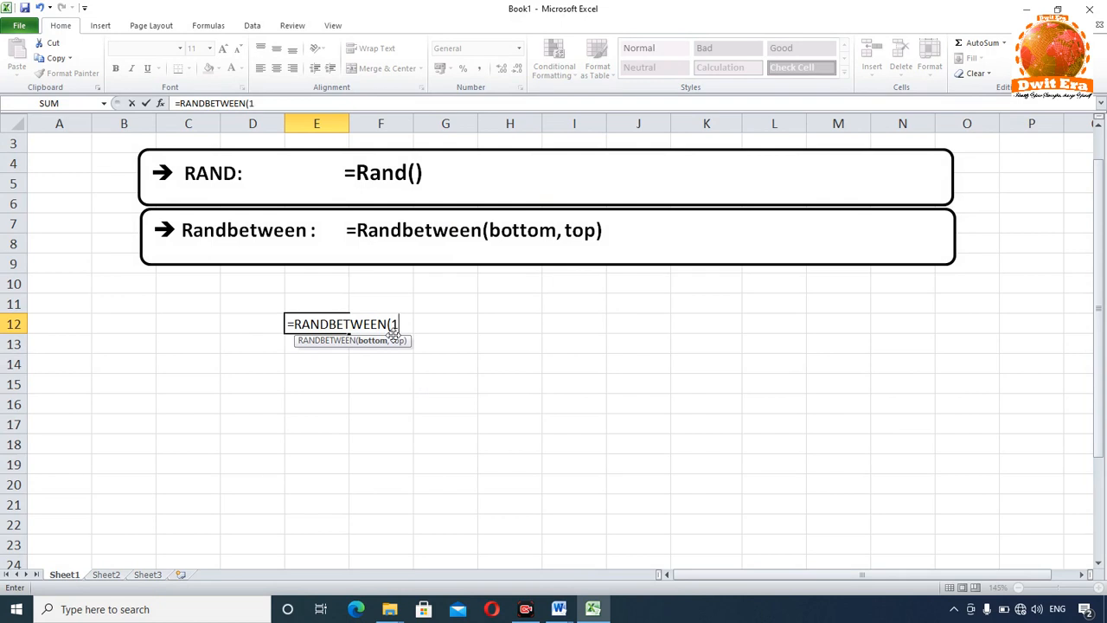
pyautogui.write('0,')
pyautogui.write('20')
pyautogui.press('Return')
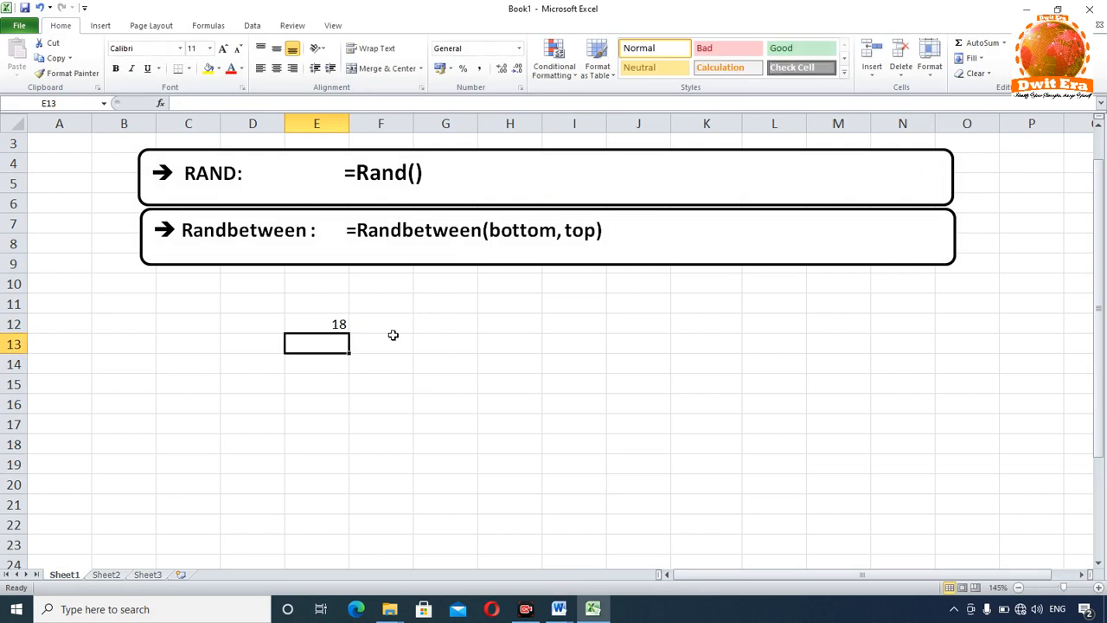
# Fill the RANDBETWEEN formula from E12 down to E23
pyautogui.click(337, 326)
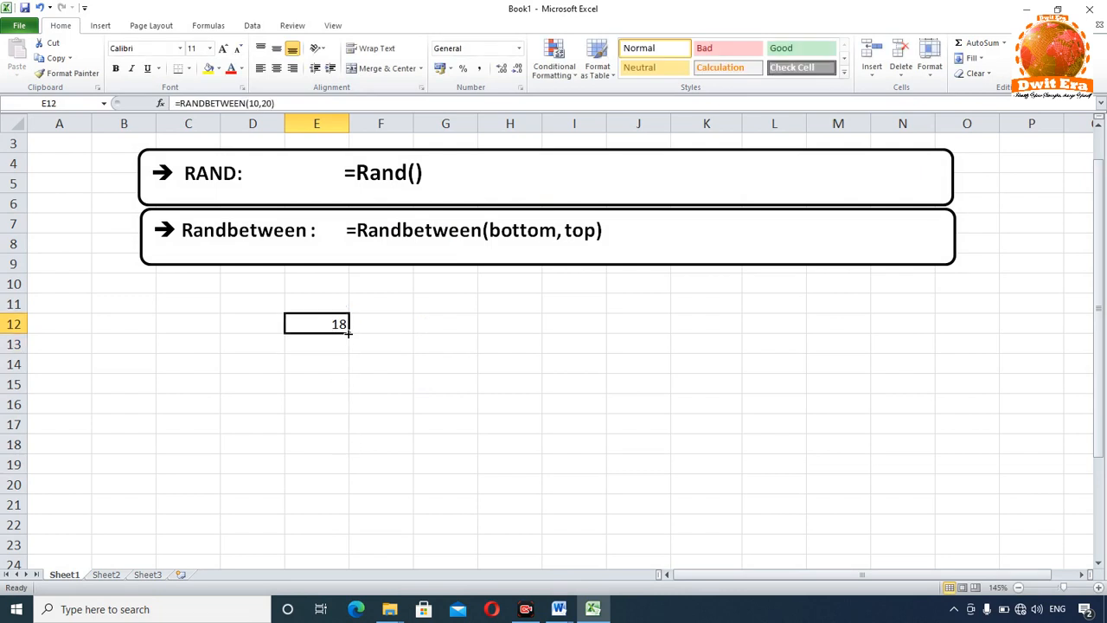
pyautogui.moveTo(350, 333); pyautogui.dragTo(352, 546)
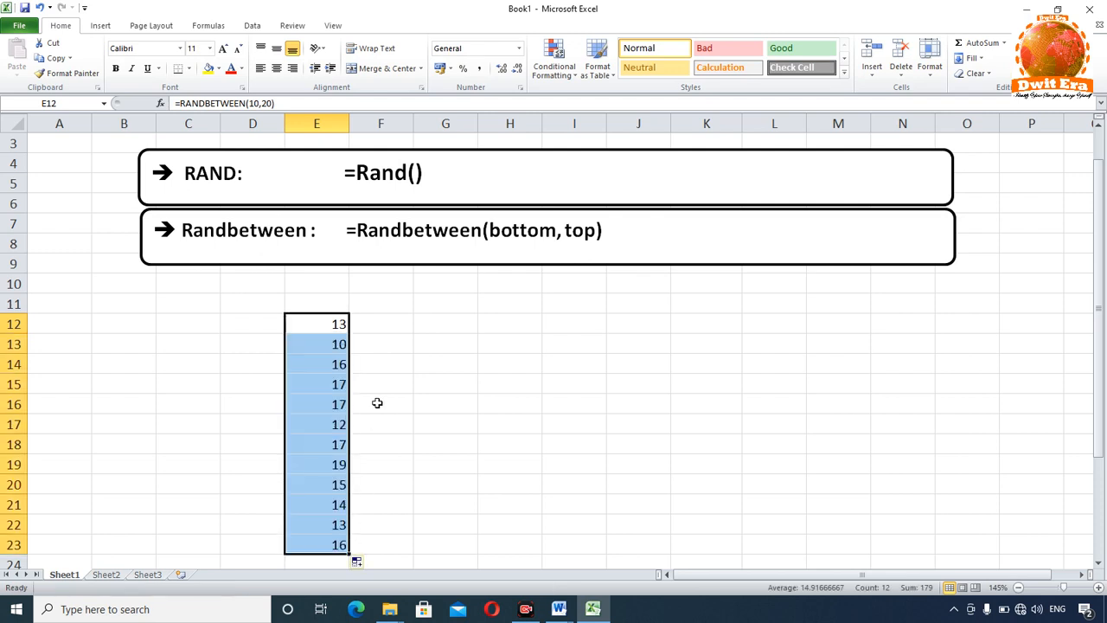
# Examine each random number in E12:E23 one by one to check it against the limits 10 and 20
pyautogui.click(334, 326)
pyautogui.click(334, 345)
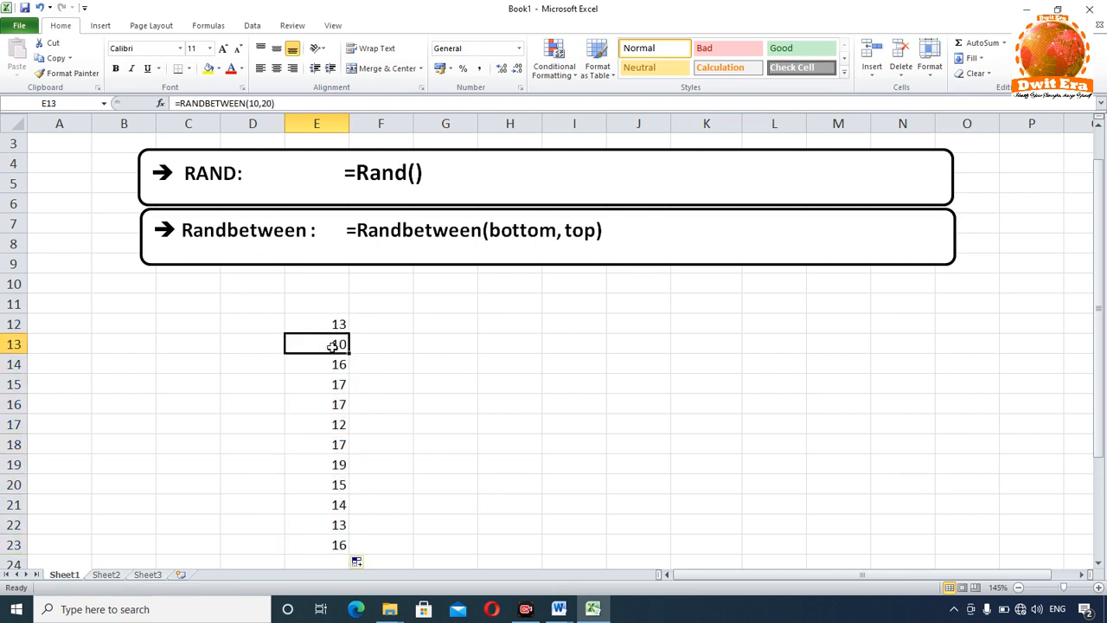
pyautogui.click(334, 364)
pyautogui.click(334, 384)
pyautogui.click(332, 404)
pyautogui.click(330, 425)
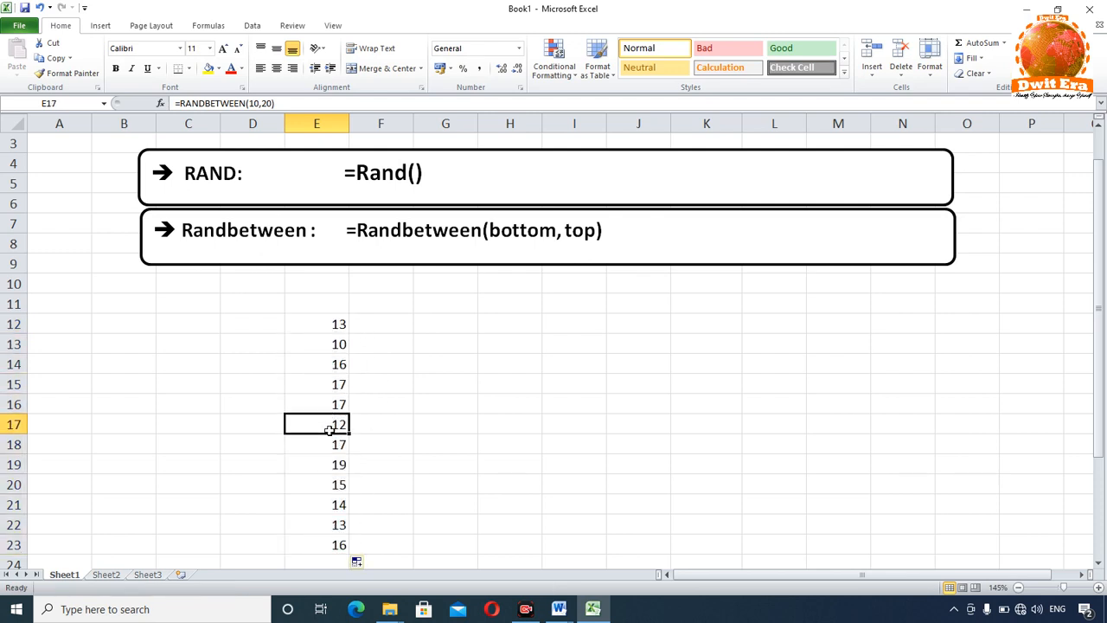
pyautogui.click(330, 444)
pyautogui.click(331, 465)
pyautogui.click(332, 485)
pyautogui.click(329, 509)
pyautogui.click(331, 525)
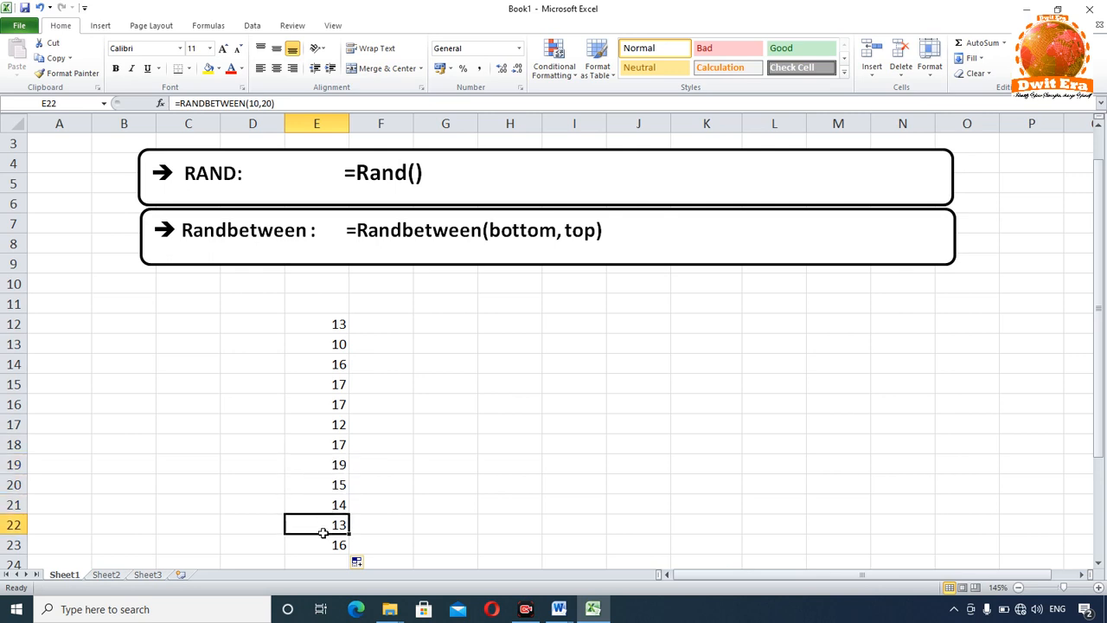
pyautogui.click(334, 543)
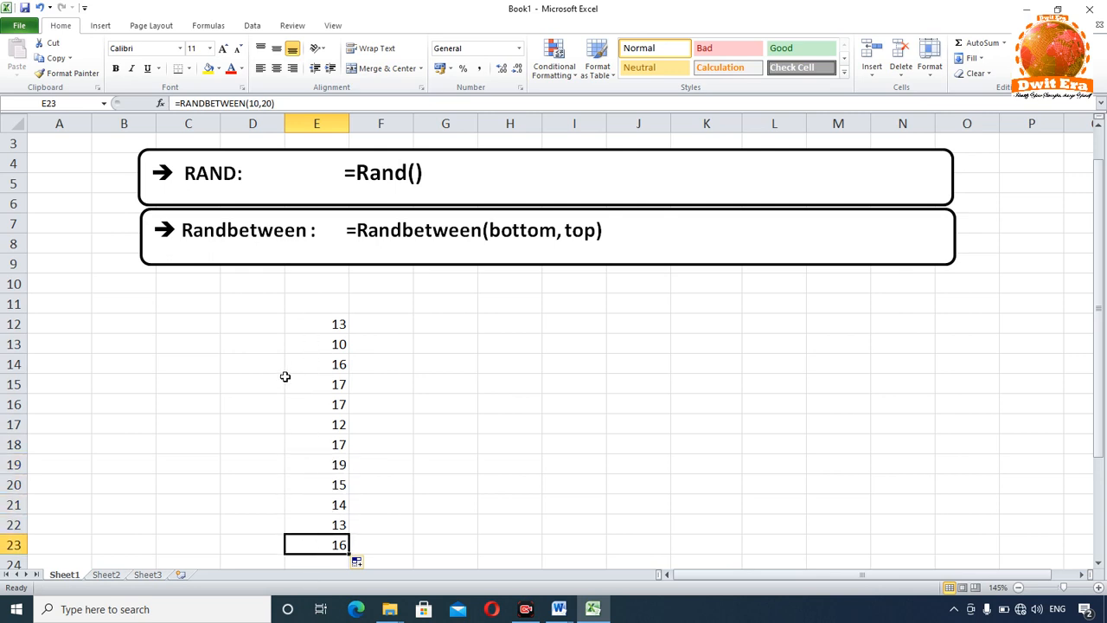
# Undo the fill of the RANDBETWEEN column and delete the remaining formula in E12
pyautogui.click(378, 347)
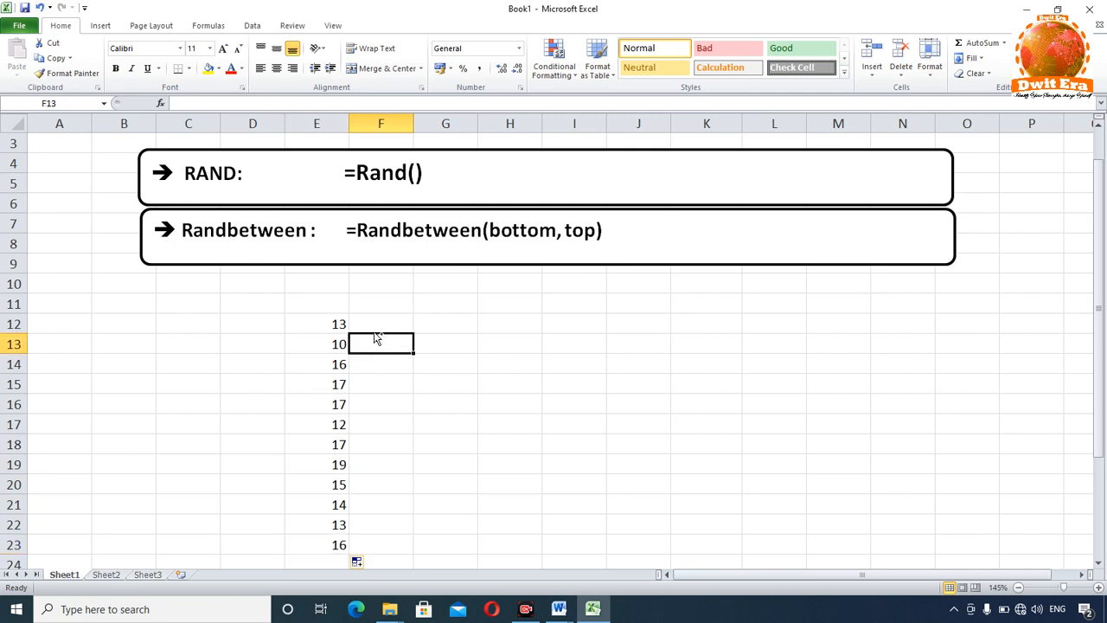
pyautogui.hotkey('ctrl', 'z')
pyautogui.press('Delete')
pyautogui.click(352, 364)
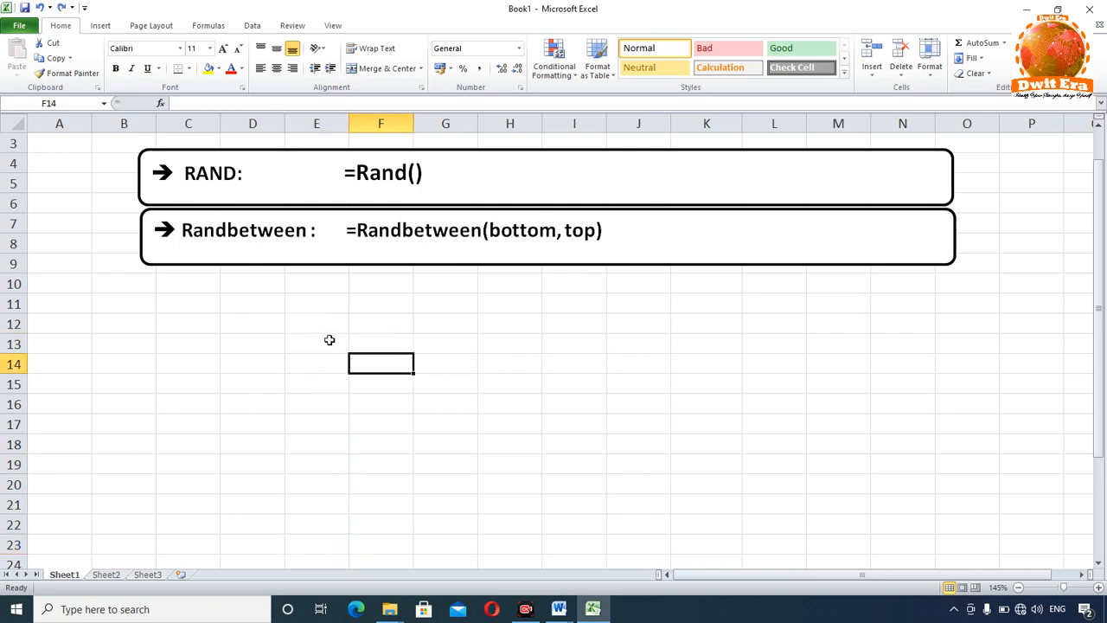
# Try to fill the range D11:M22 with a RANDBETWEEN formula using bottom value 1000 and top value 10000
pyautogui.moveTo(272, 305); pyautogui.dragTo(835, 523)
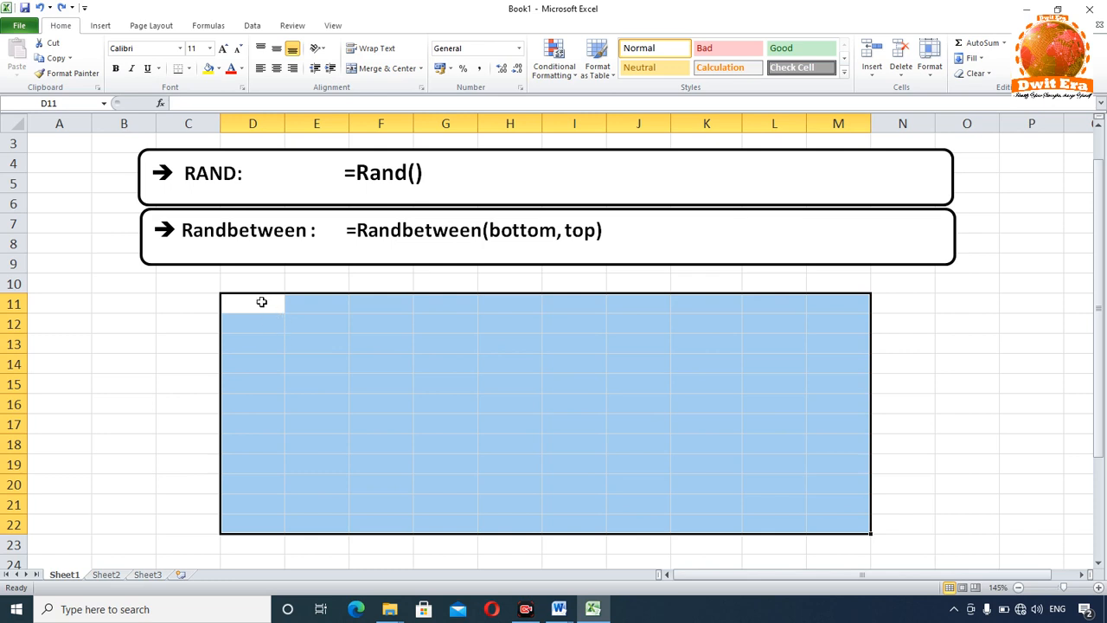
pyautogui.write('=r')
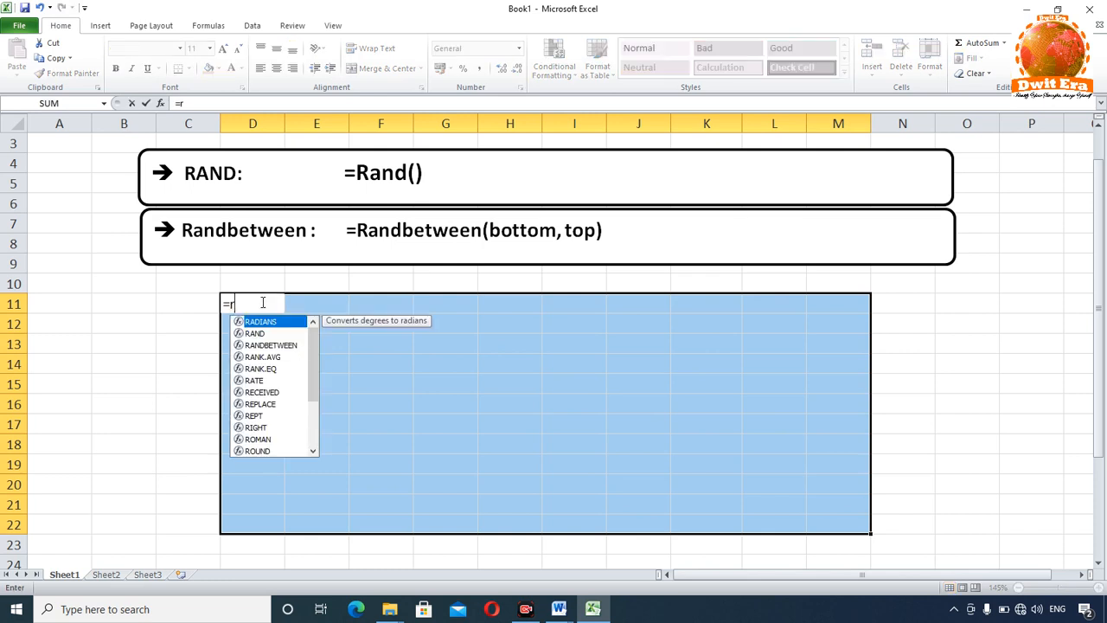
pyautogui.write('andbeet')
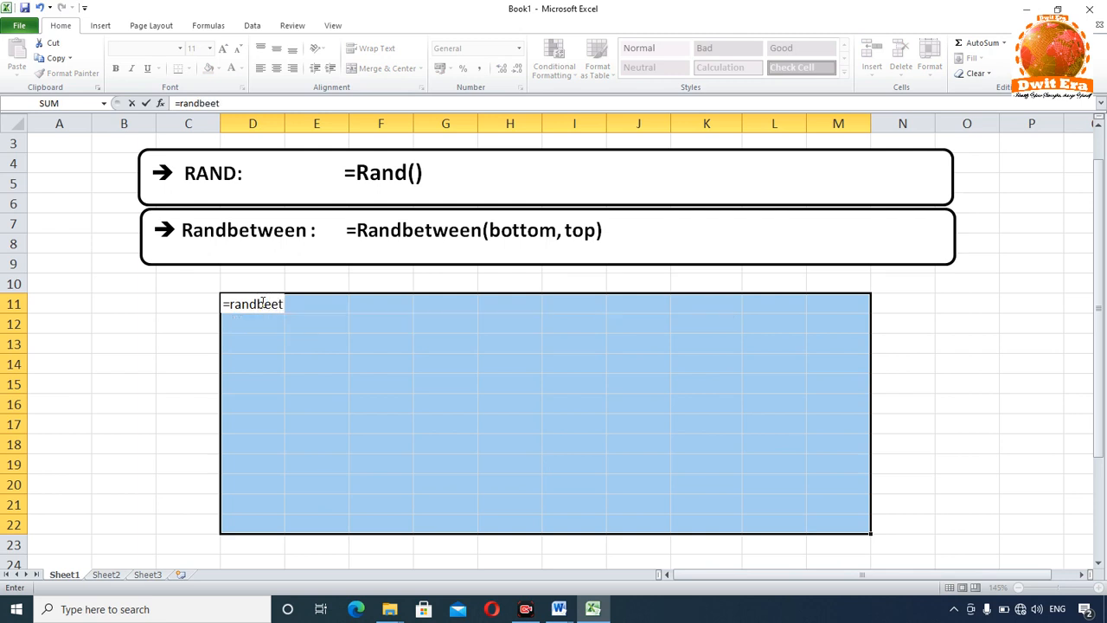
pyautogui.press('BackSpace')
pyautogui.press('Tab')
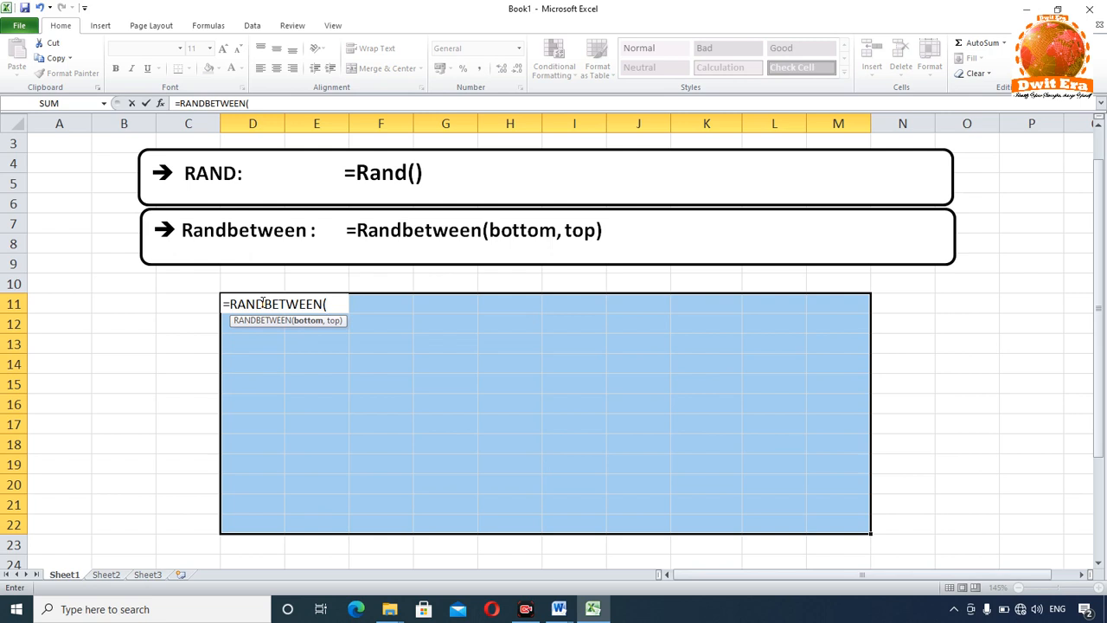
pyautogui.write('1000')
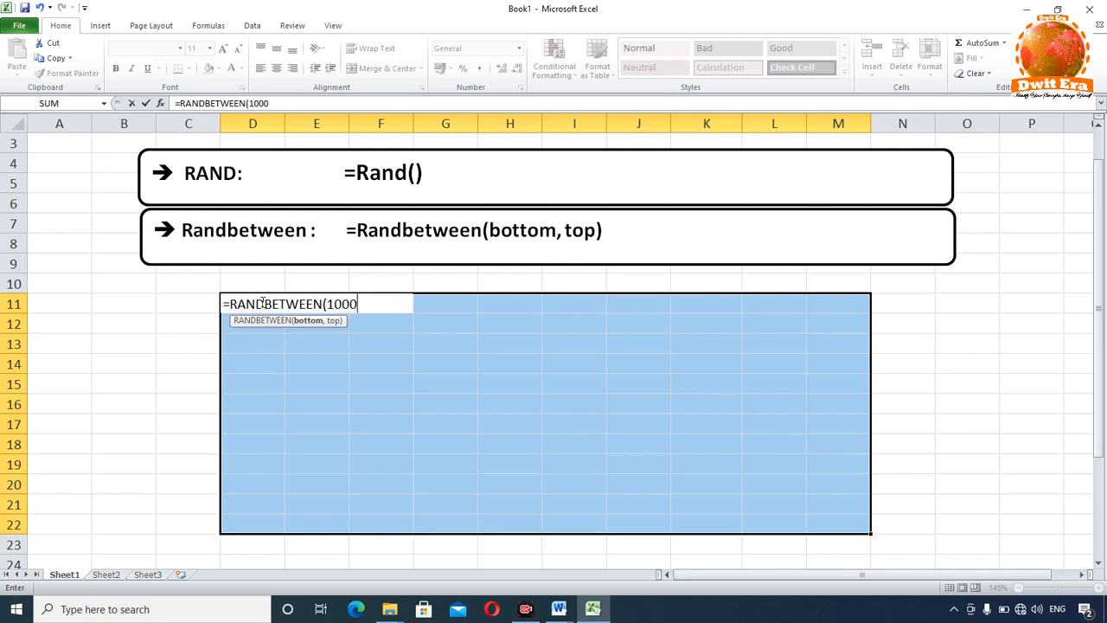
pyautogui.write(',10000')
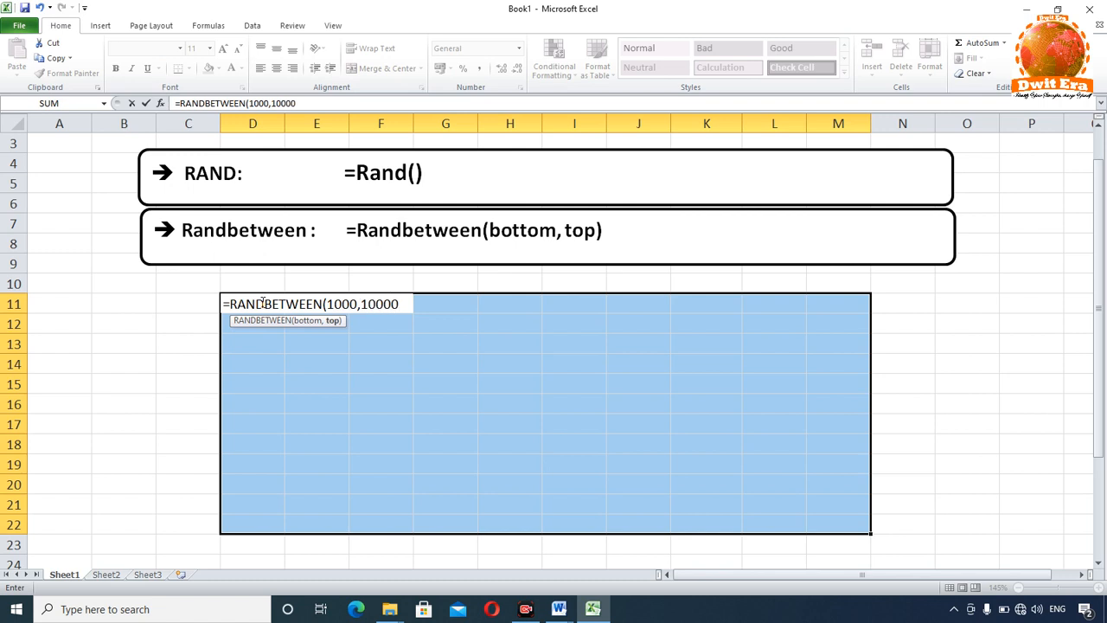
pyautogui.write(')')
pyautogui.press('Return')
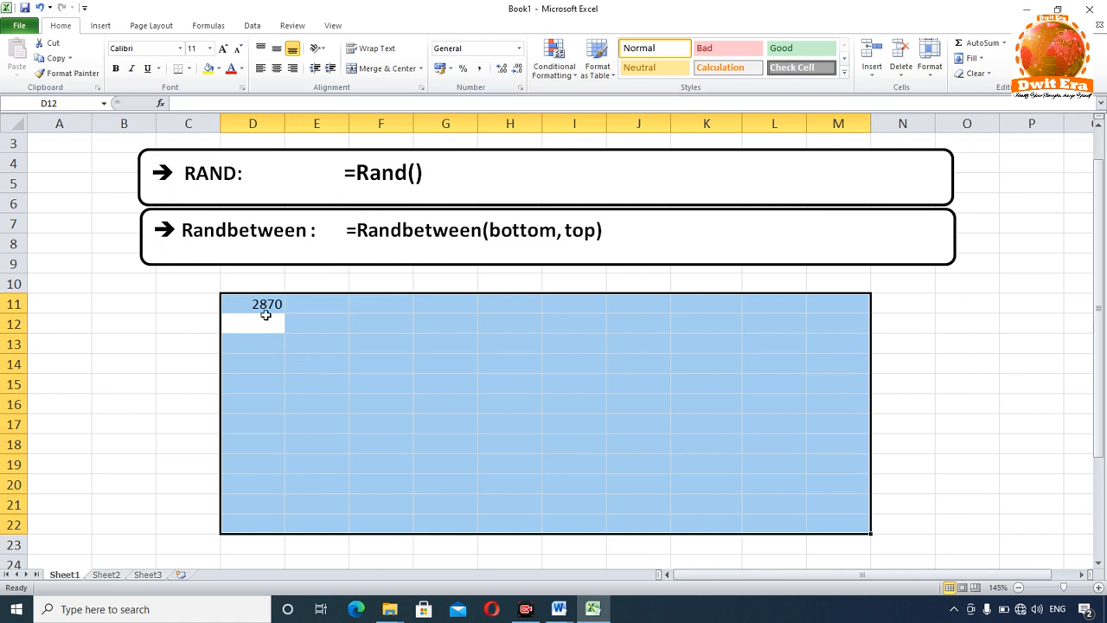
# Check the RANDBETWEEN formula in cell D11 and delete it
pyautogui.doubleClick(263, 304)
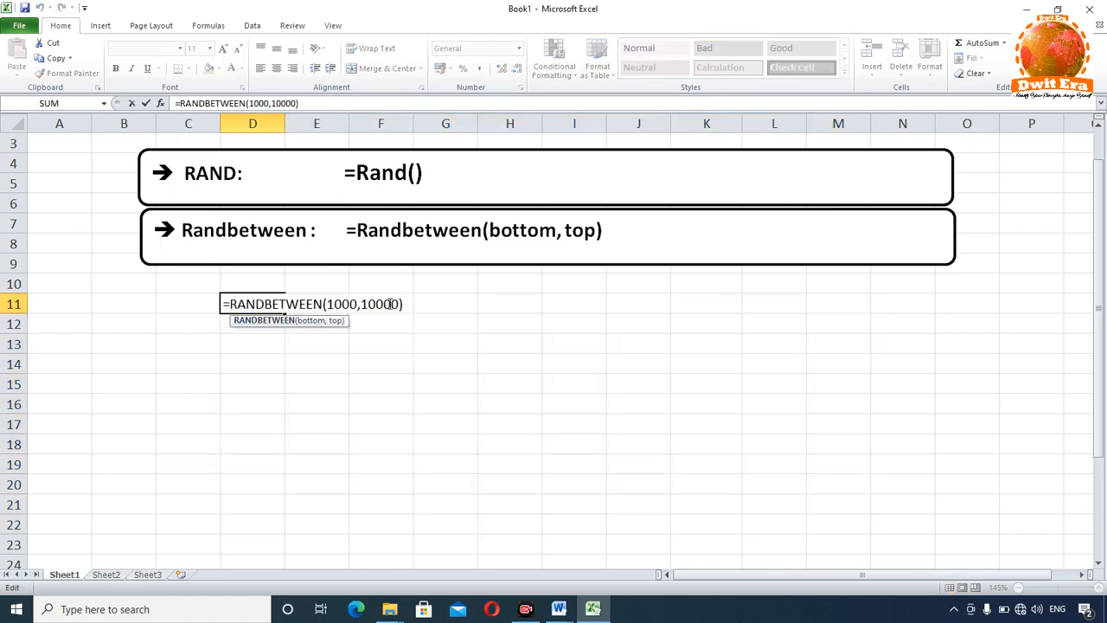
pyautogui.moveTo(448, 358); pyautogui.dragTo(447, 346)
pyautogui.write('`')
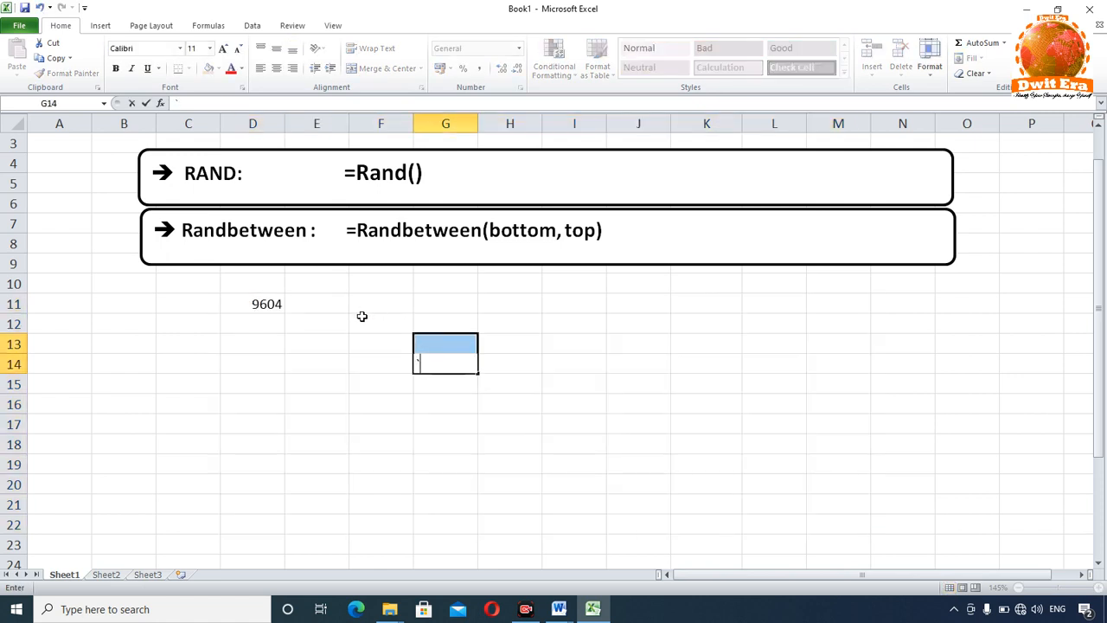
pyautogui.press('Escape')
pyautogui.hotkey('ctrl', 'z')
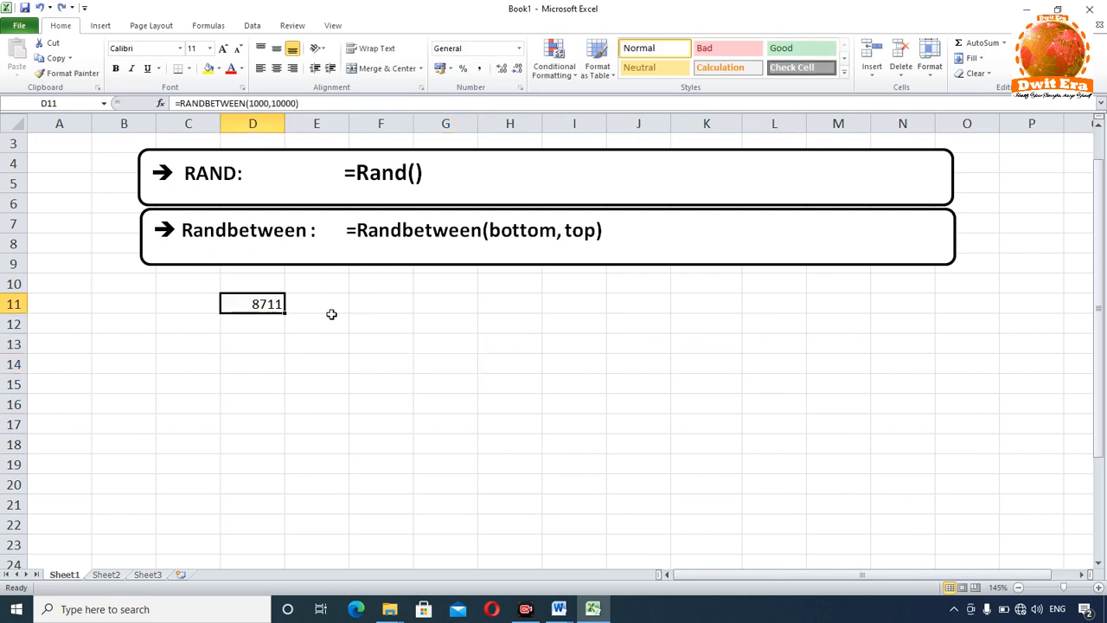
pyautogui.click(331, 312)
pyautogui.click(264, 305)
pyautogui.press('Delete')
pyautogui.moveTo(317, 344); pyautogui.dragTo(327, 321)
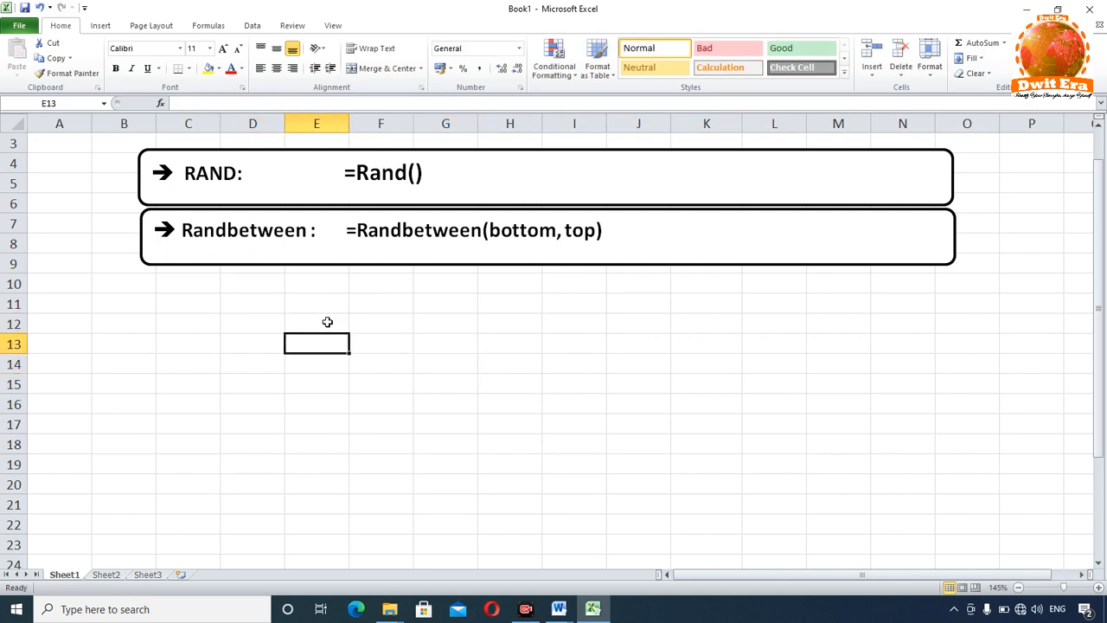
# Enter =RANDBETWEEN(1000,10000) into all cells of the range D11:M22 at once
pyautogui.moveTo(247, 304); pyautogui.dragTo(853, 525)
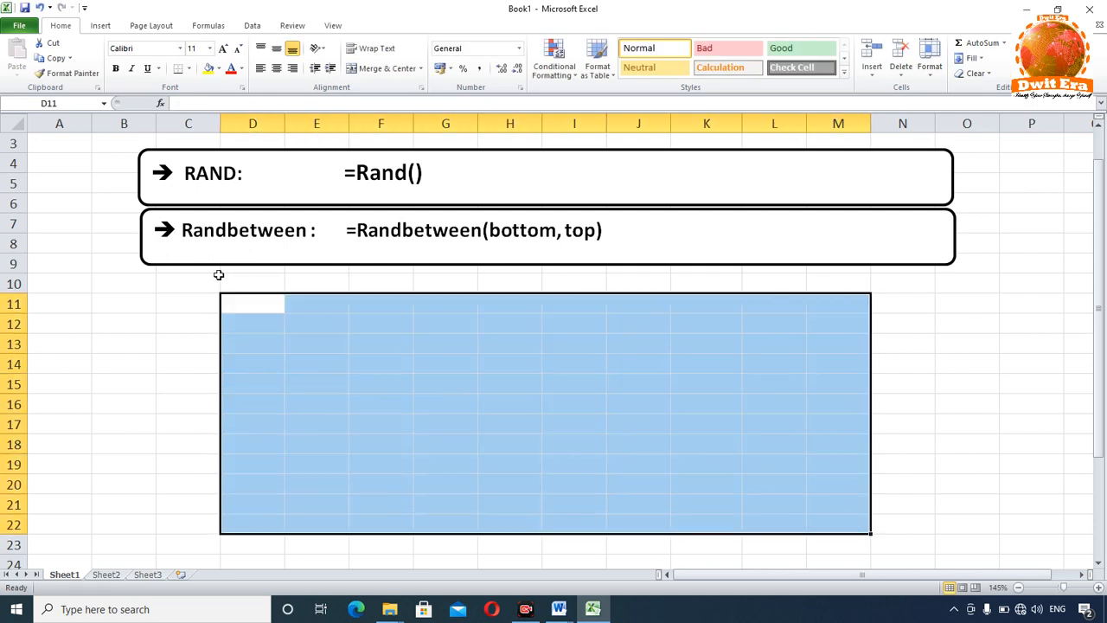
pyautogui.write('=rand')
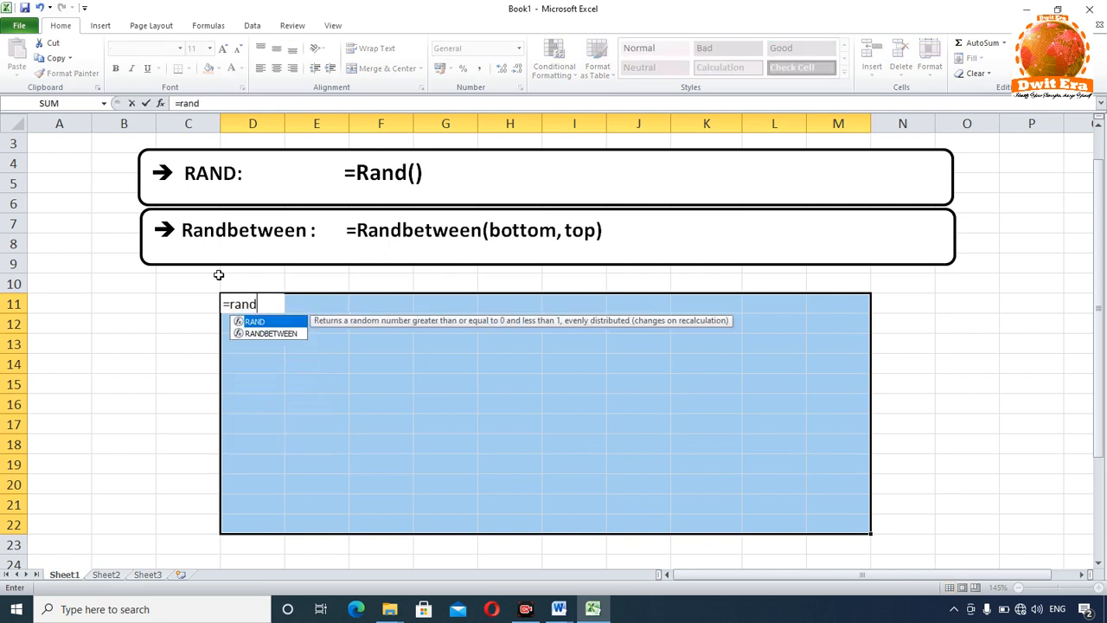
pyautogui.write('b')
pyautogui.press('Tab')
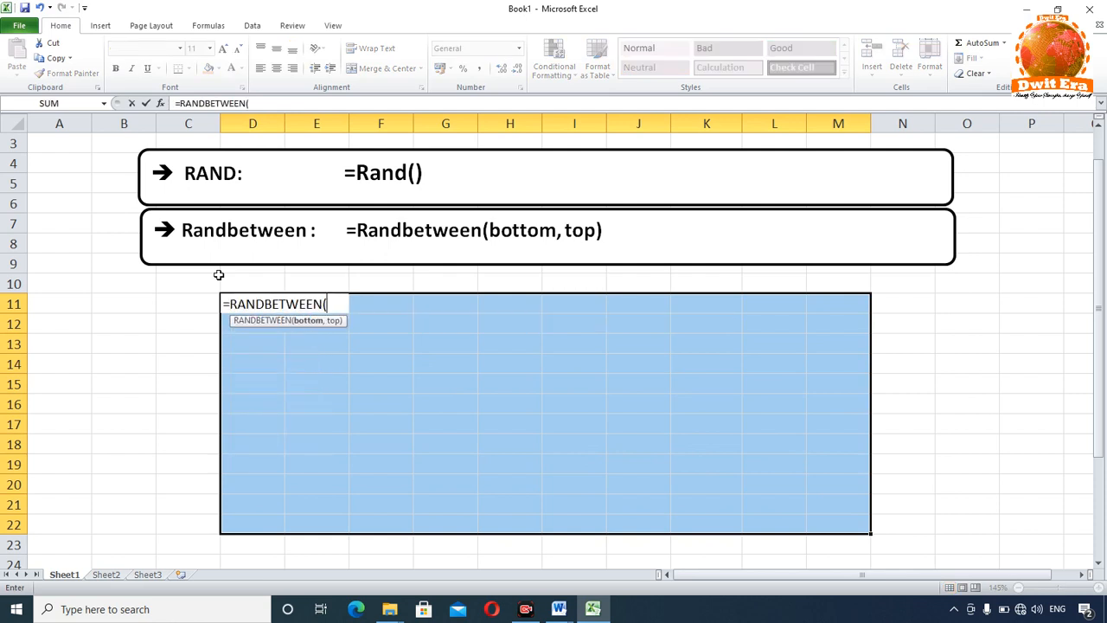
pyautogui.write('1000,')
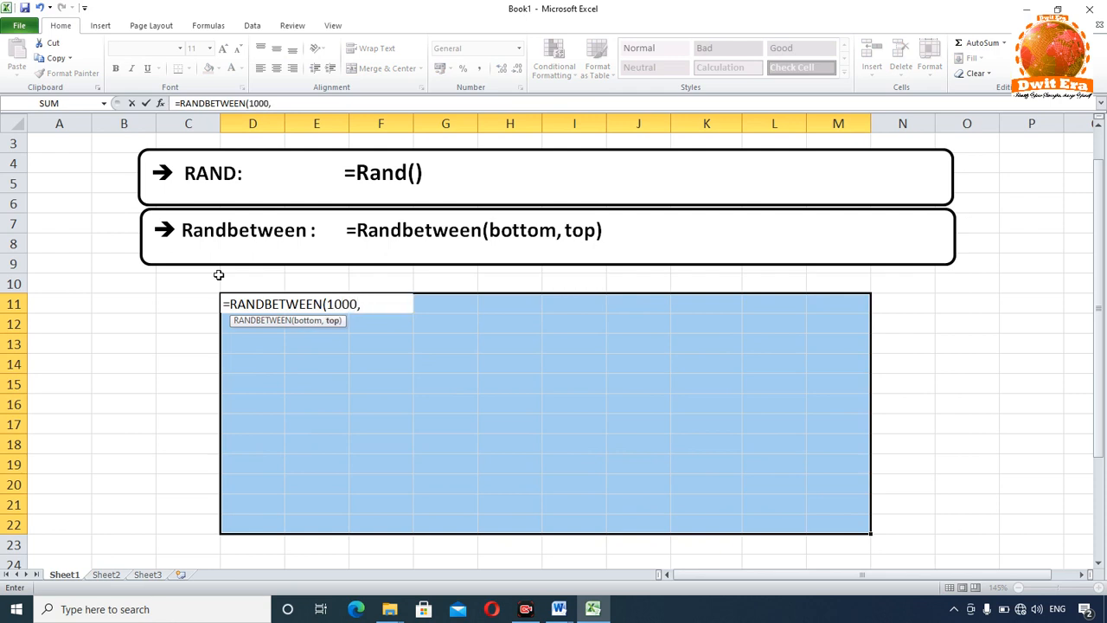
pyautogui.write('10000')
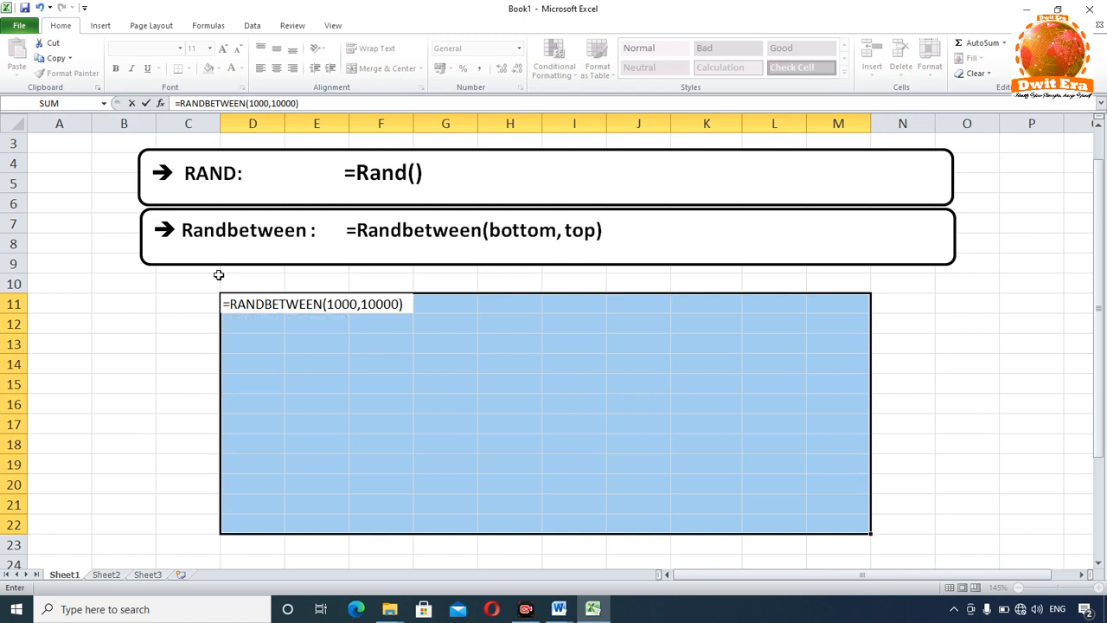
pyautogui.hotkey('ctrl', 'Return')
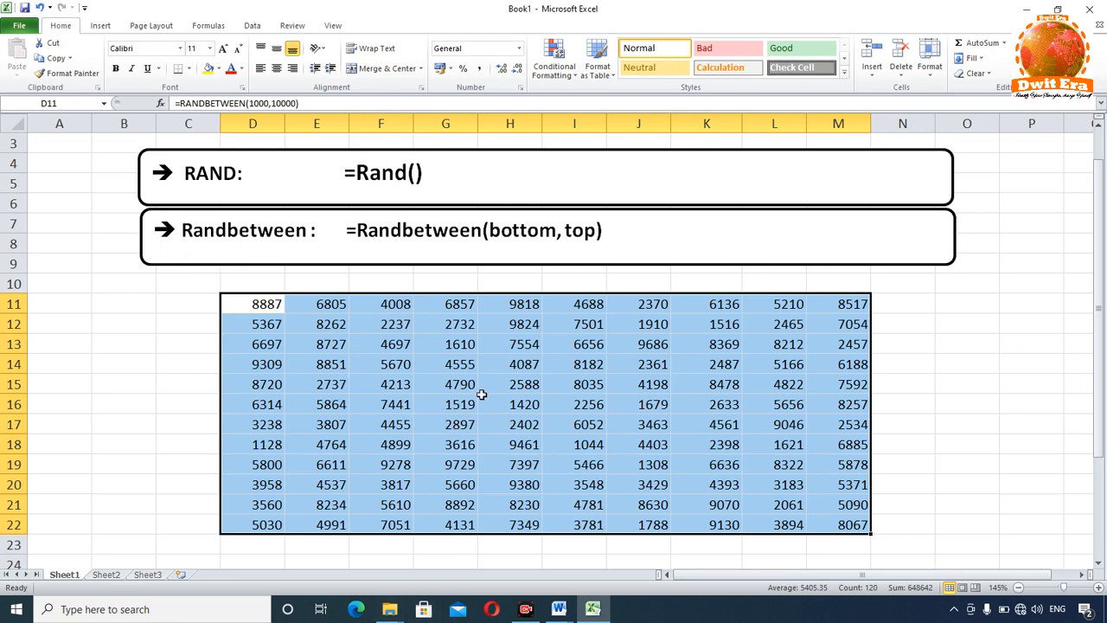
# Examine the random numbers across D11:M22 and the formula behind individual cells
pyautogui.click(467, 392)
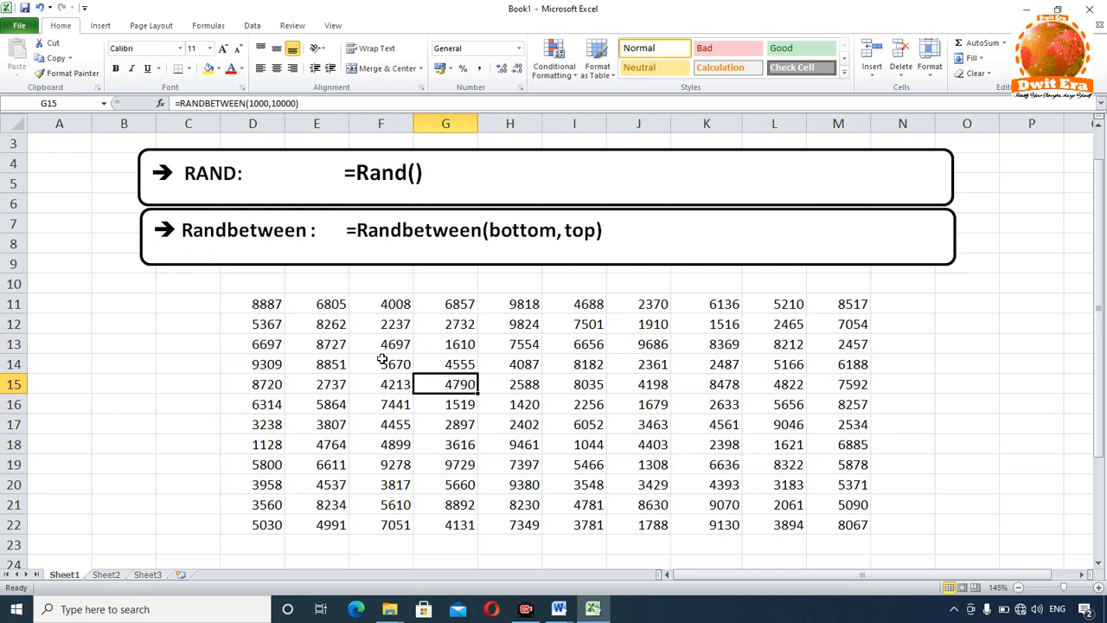
pyautogui.moveTo(266, 308); pyautogui.dragTo(848, 524)
pyautogui.click(519, 366)
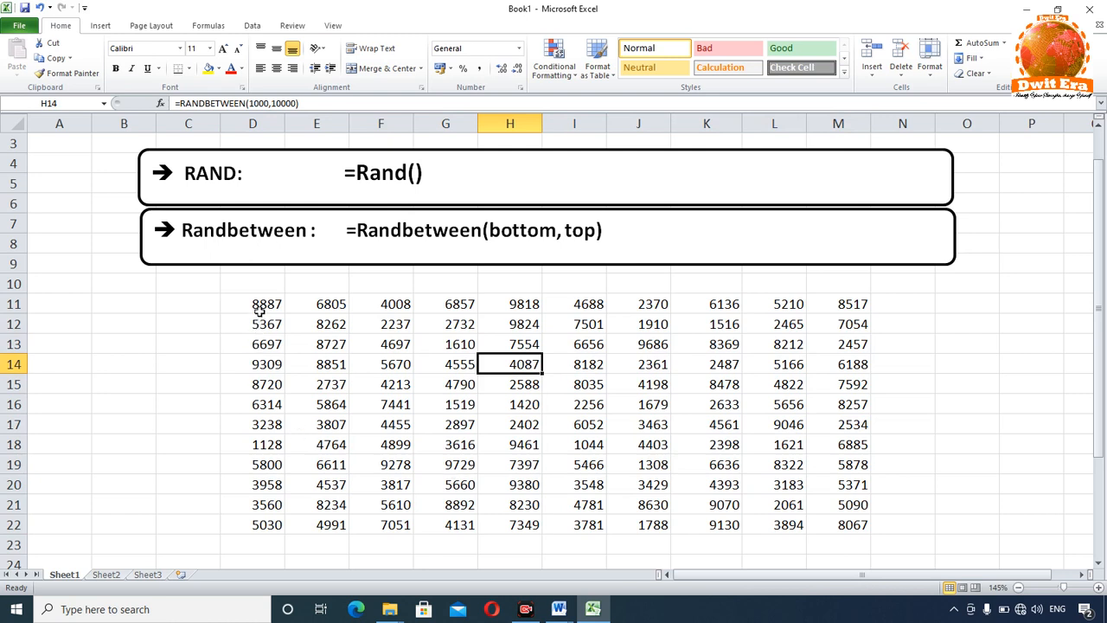
pyautogui.moveTo(257, 305); pyautogui.dragTo(463, 426)
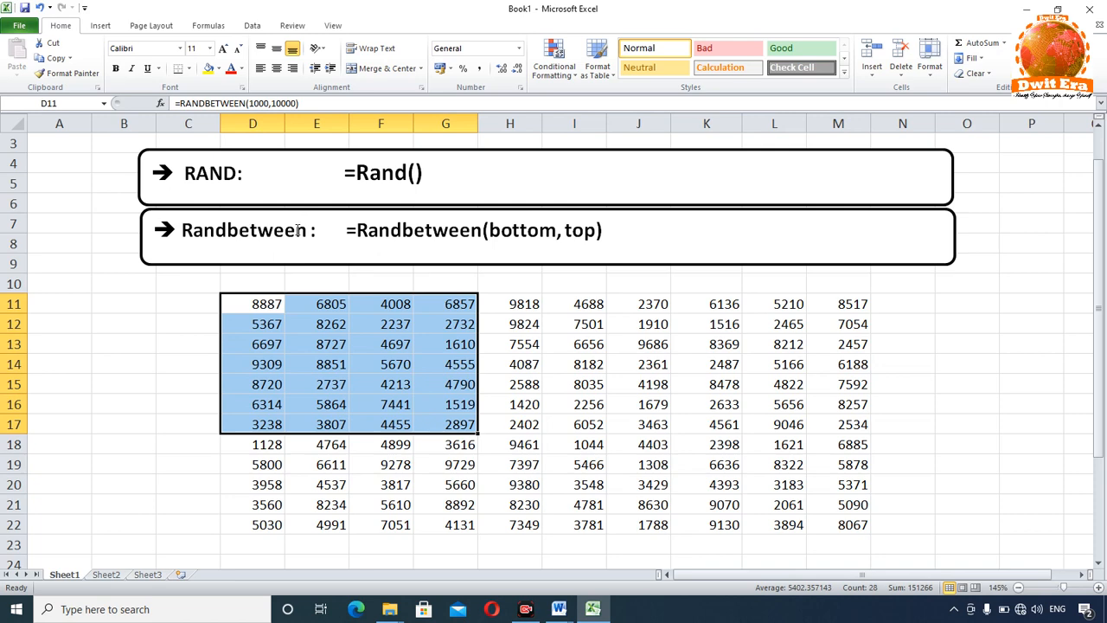
pyautogui.moveTo(260, 304); pyautogui.dragTo(835, 515)
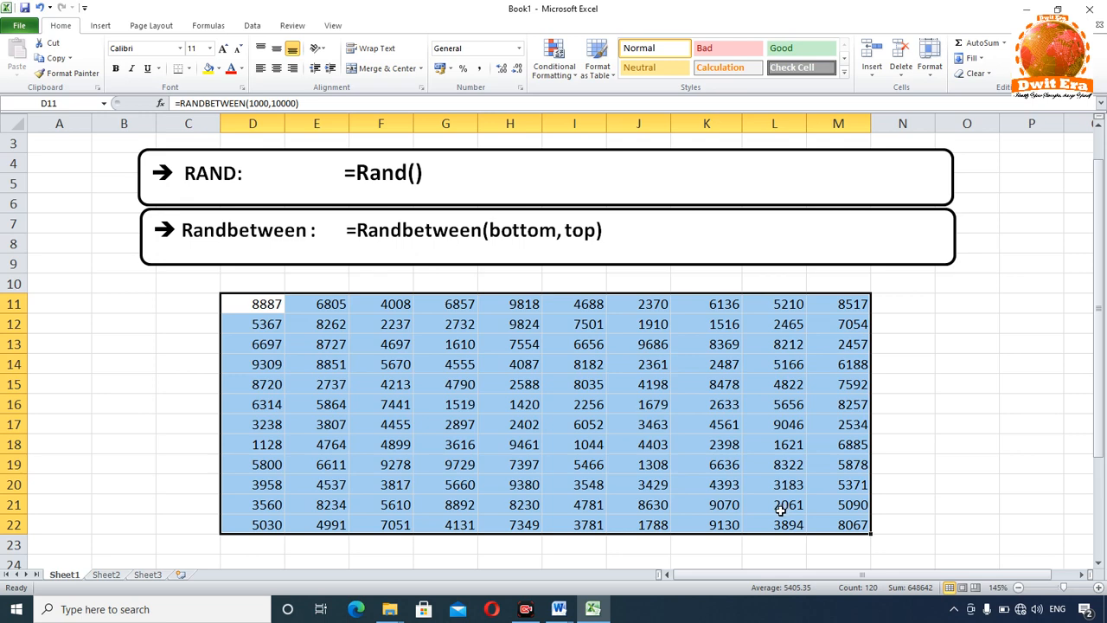
pyautogui.click(457, 410)
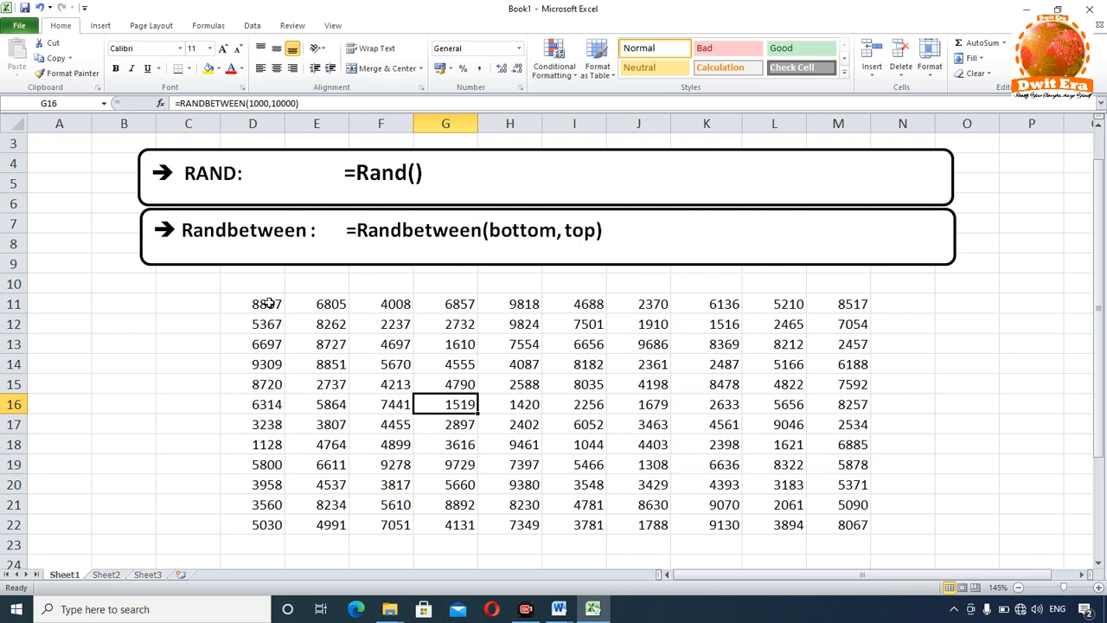
pyautogui.click(467, 319)
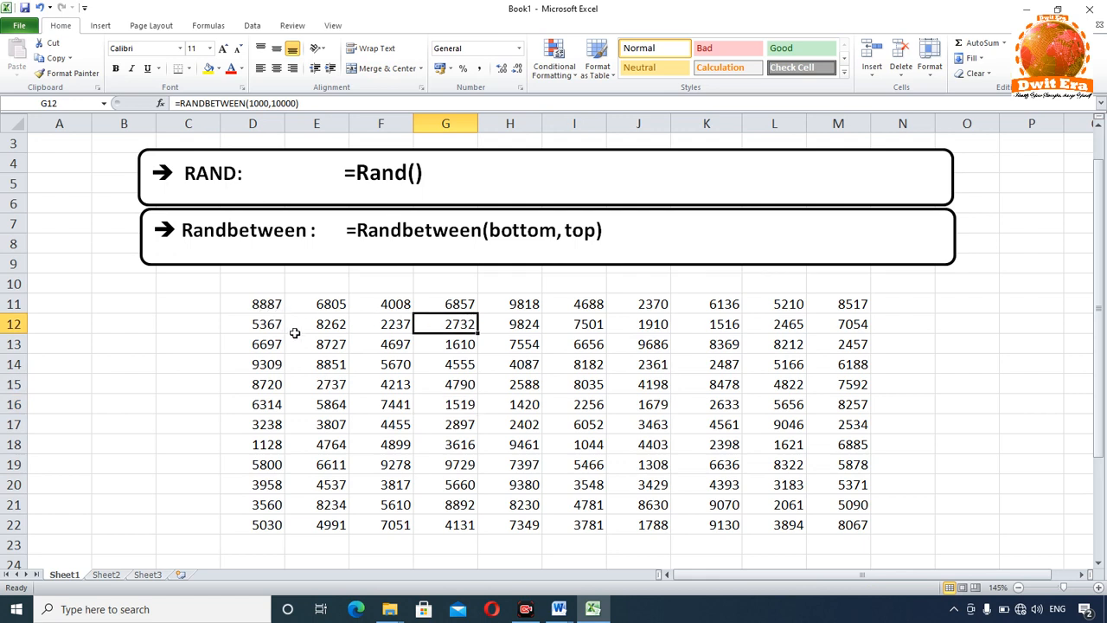